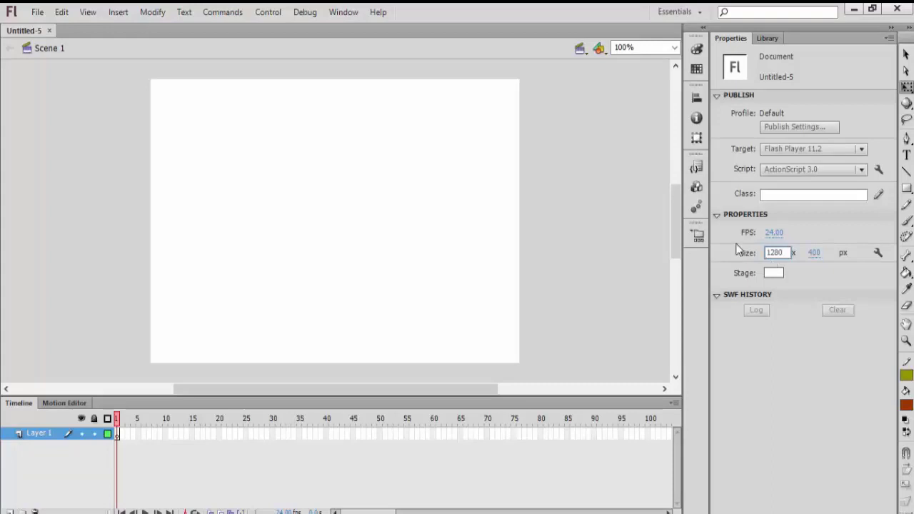
Step: Set the stage size to 1280 x 720 px and fit the whole stage in view at 50% zoom
{"action": "left_click", "coordinate": [812, 252]}
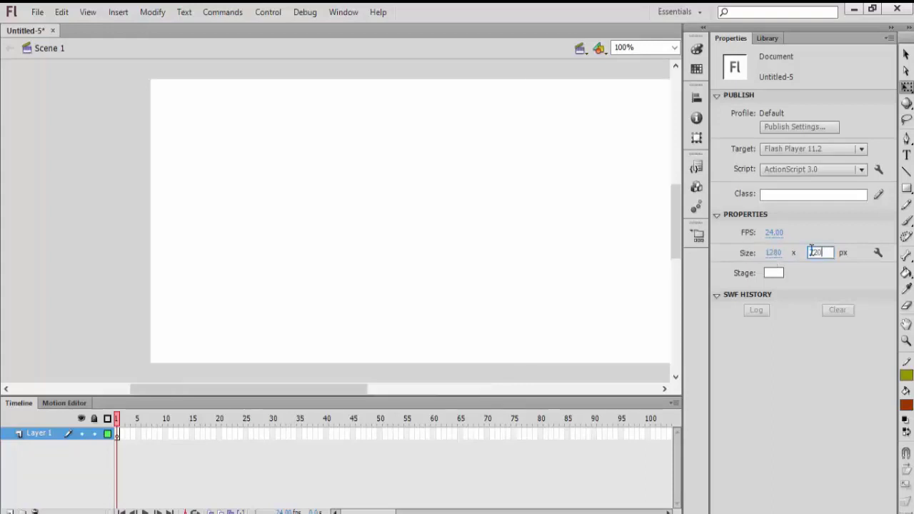
{"action": "left_click", "coordinate": [561, 249]}
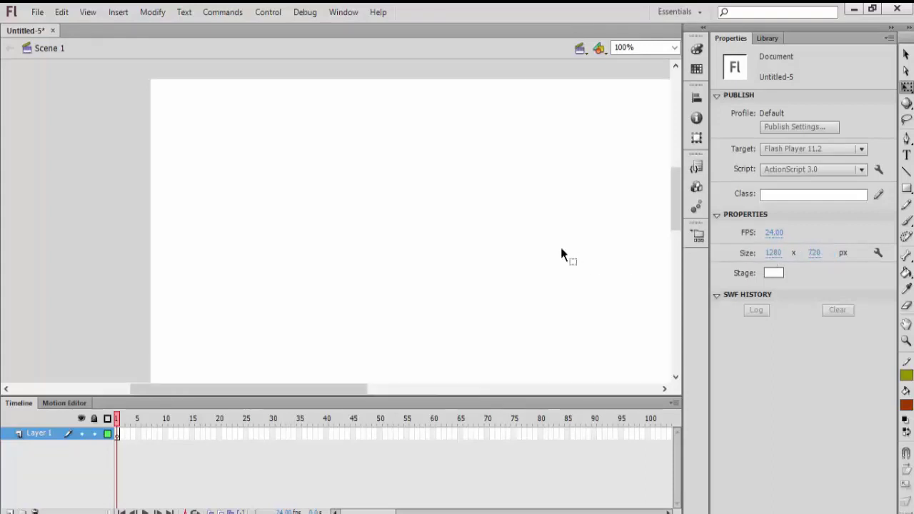
{"action": "key", "text": "ctrl+minus"}
{"action": "left_click_drag", "start_coordinate": [457, 389], "coordinate": [512, 388]}
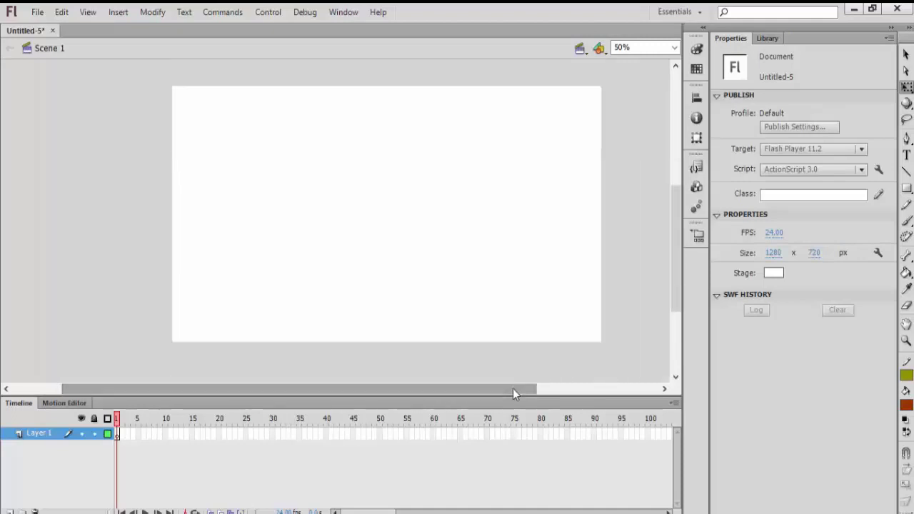
Step: Create a new Movie Clip symbol, keeping the default name Symbol 1
{"action": "left_click", "coordinate": [120, 15]}
{"action": "left_click", "coordinate": [145, 27]}
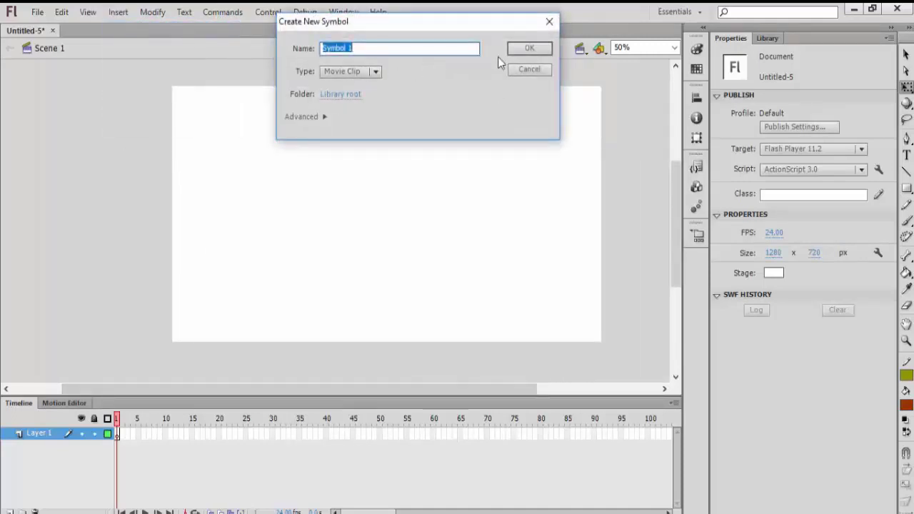
{"action": "left_click", "coordinate": [526, 48]}
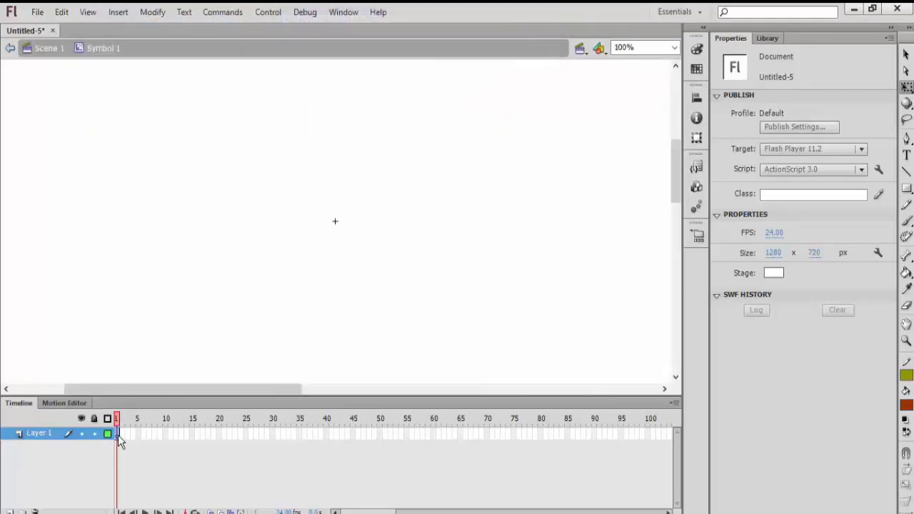
Step: Copy the head-and-torso group from cartoon.ai in Illustrator and paste it into Symbol 1's first frame in Flash using AI File Importer preferences
{"action": "left_click", "coordinate": [118, 435]}
{"action": "mouse_move", "coordinate": [247, 513]}
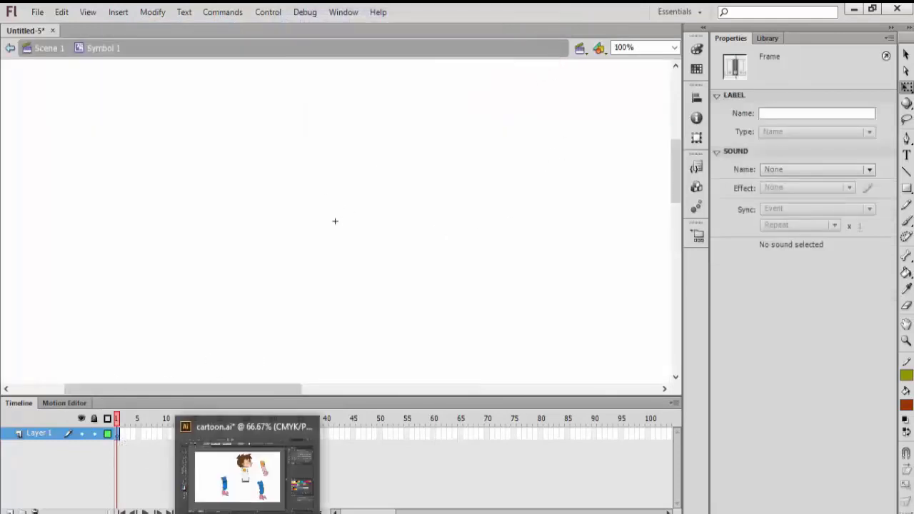
{"action": "left_click", "coordinate": [239, 474]}
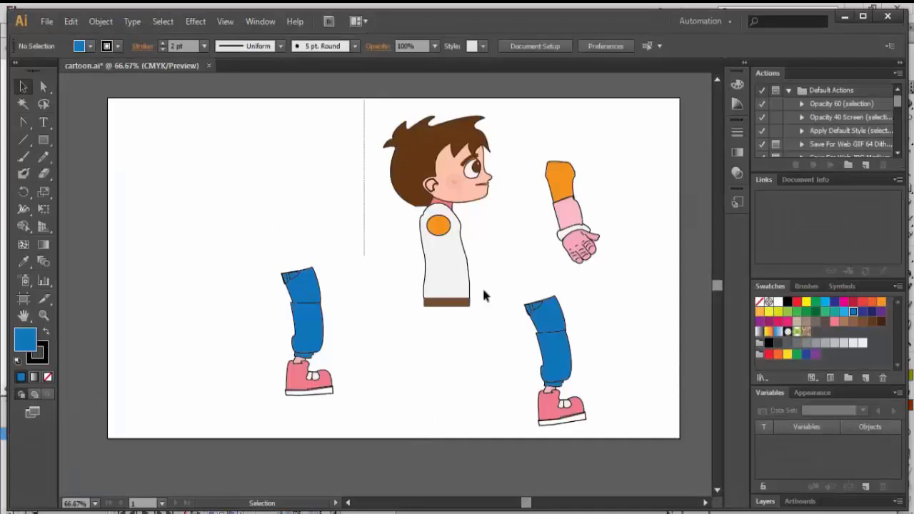
{"action": "left_click_drag", "start_coordinate": [483, 295], "coordinate": [365, 347]}
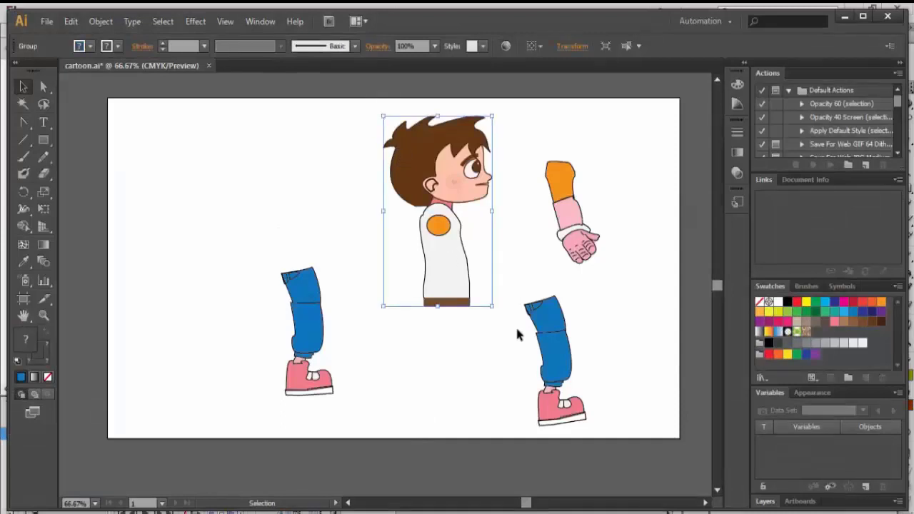
{"action": "key", "text": "a"}
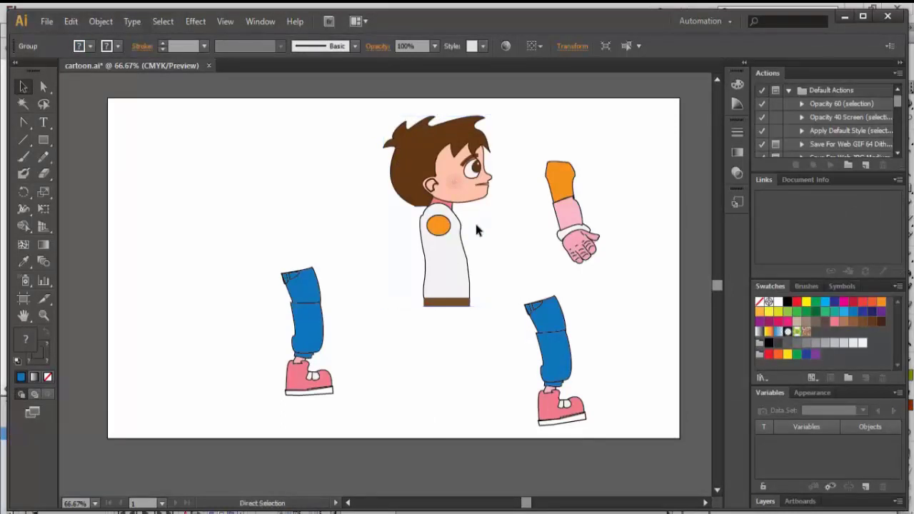
{"action": "key", "text": "v"}
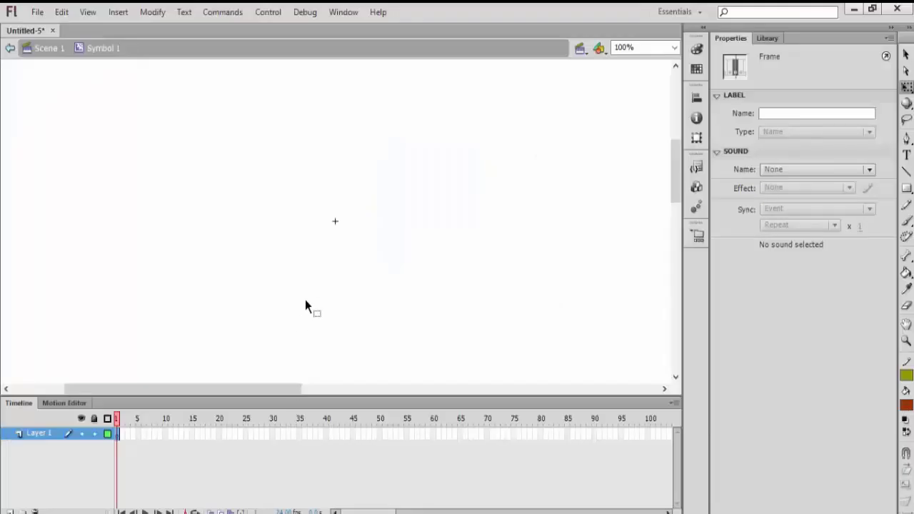
{"action": "key", "text": "ctrl+v"}
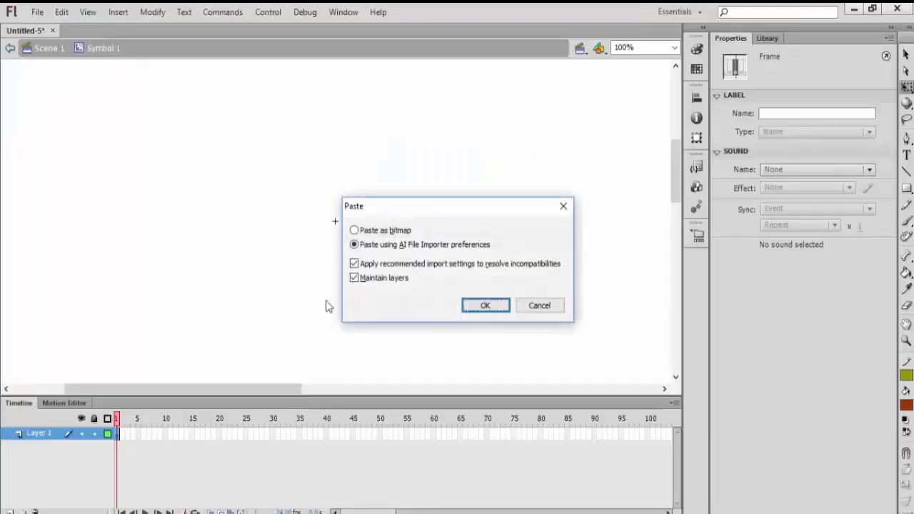
{"action": "left_click", "coordinate": [481, 309]}
{"action": "left_click", "coordinate": [257, 223]}
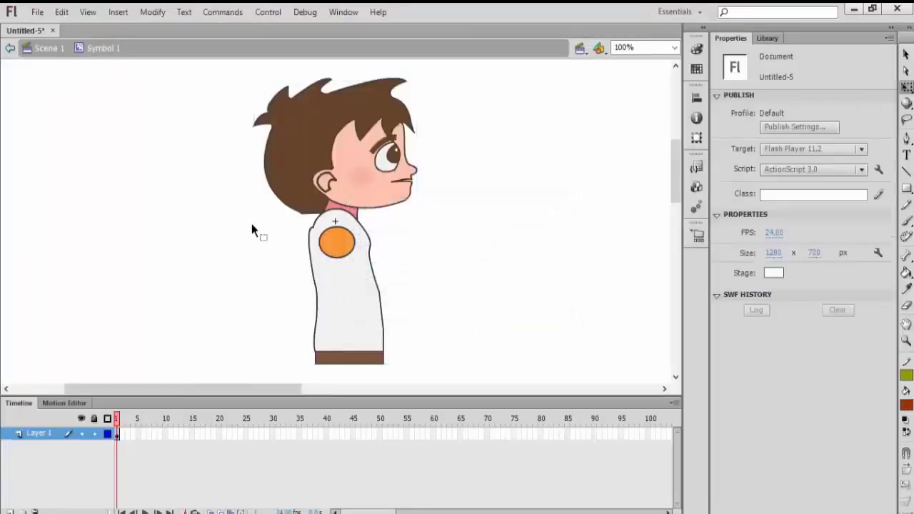
Step: Rename the layer holding the head and torso as "body"
{"action": "left_click", "coordinate": [337, 232]}
{"action": "double_click", "coordinate": [40, 434]}
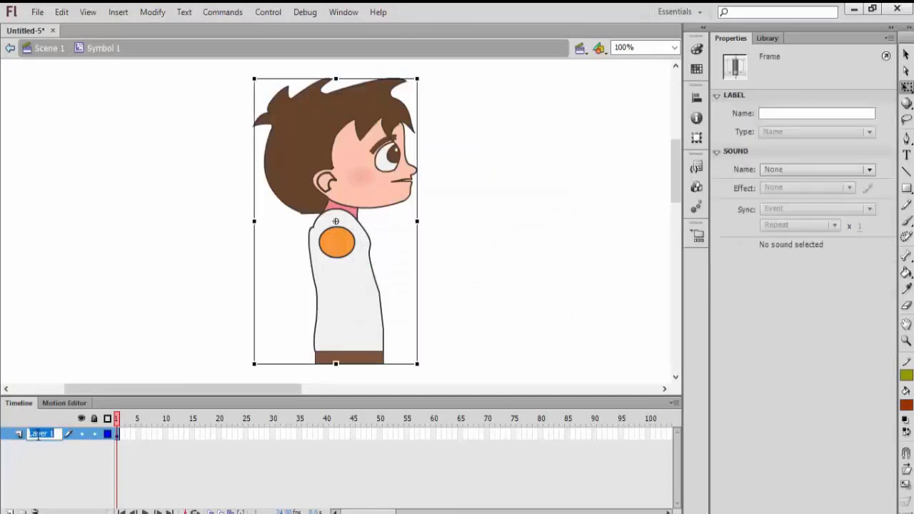
{"action": "type", "text": "bod"}
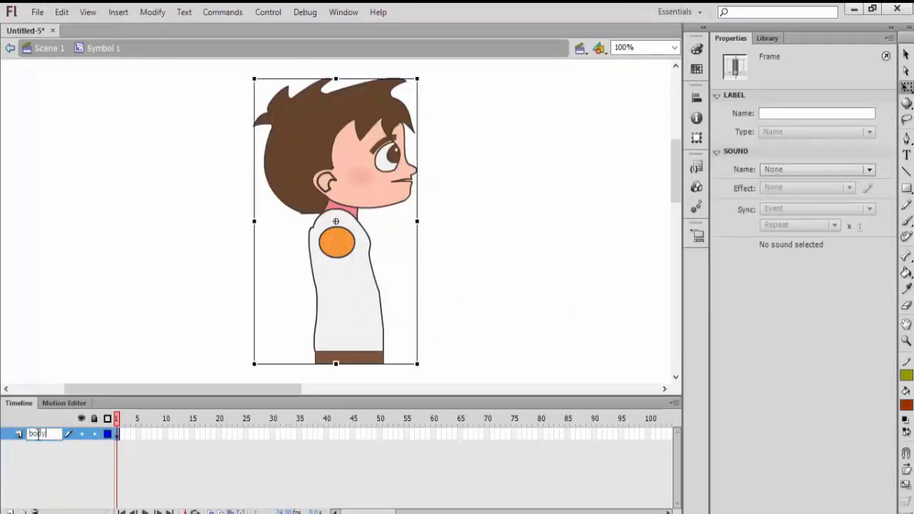
{"action": "type", "text": "y"}
{"action": "left_click", "coordinate": [56, 382]}
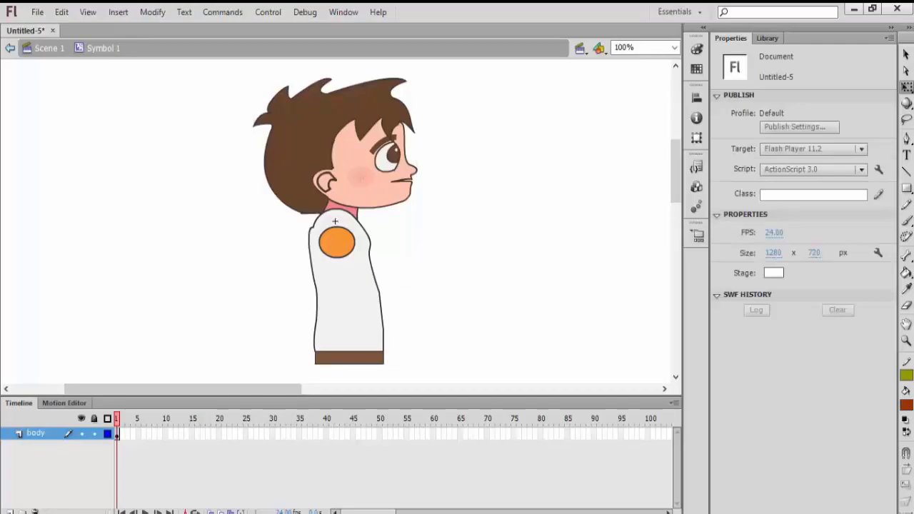
Step: Copy the leg behind the character from cartoon.ai in Illustrator and paste it into Symbol 1 in Flash on its own layer
{"action": "key", "text": "alt+Tab"}
{"action": "left_click_drag", "start_coordinate": [233, 252], "coordinate": [352, 401]}
{"action": "left_click", "coordinate": [352, 401]}
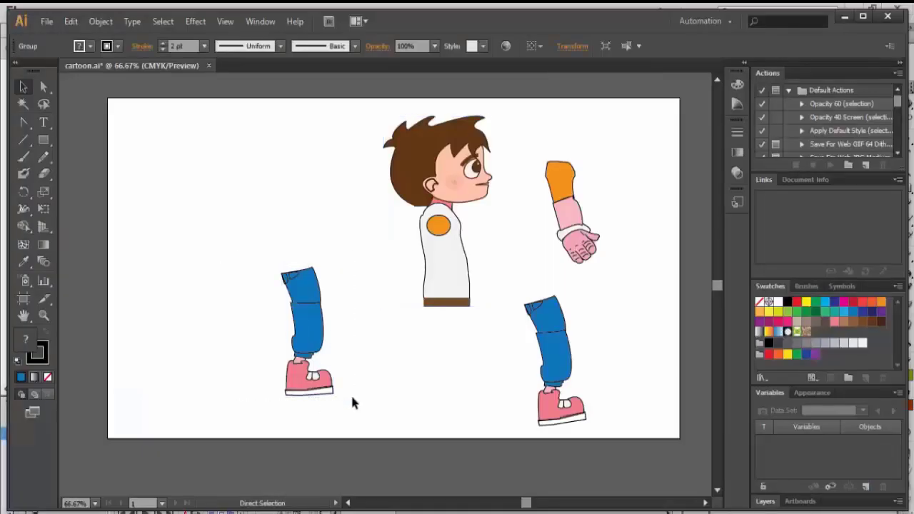
{"action": "left_click", "coordinate": [307, 336]}
{"action": "key", "text": "alt+Tab"}
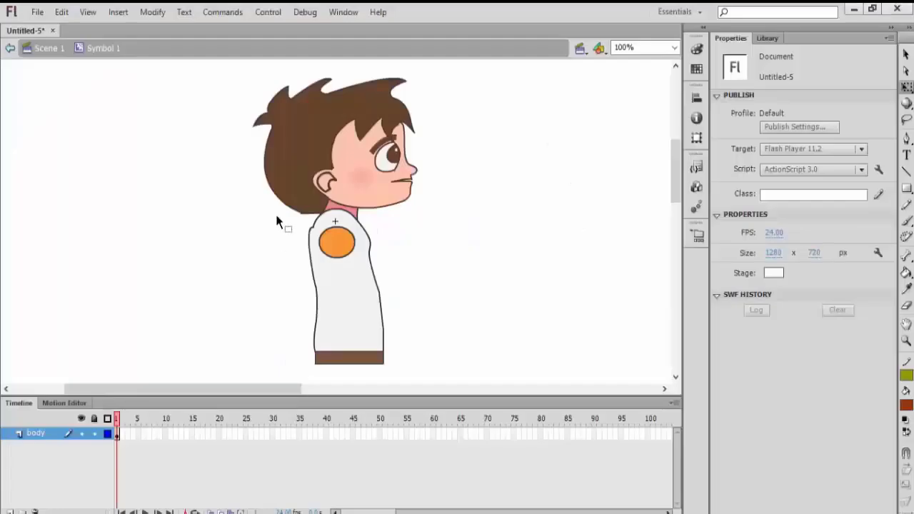
{"action": "key", "text": "ctrl+v"}
{"action": "left_click", "coordinate": [472, 307]}
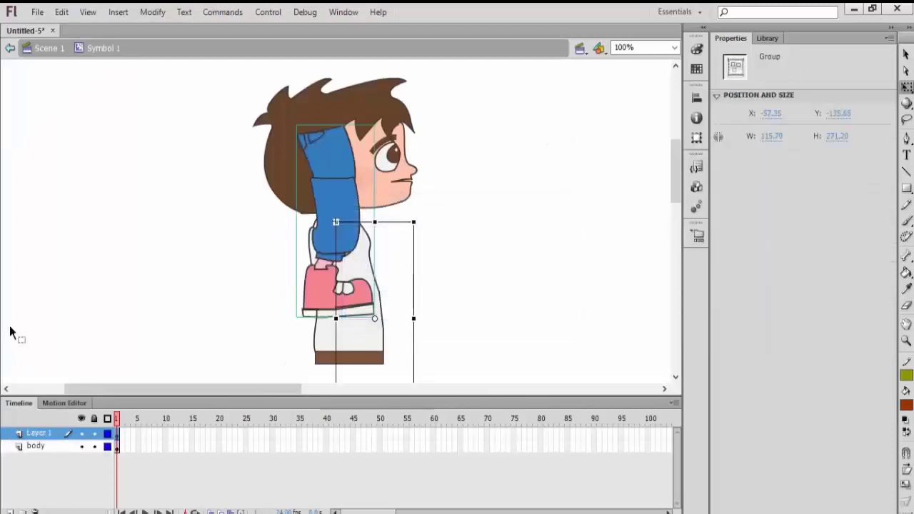
Step: Rename the newly pasted leg's layer as "right leg"
{"action": "double_click", "coordinate": [41, 433]}
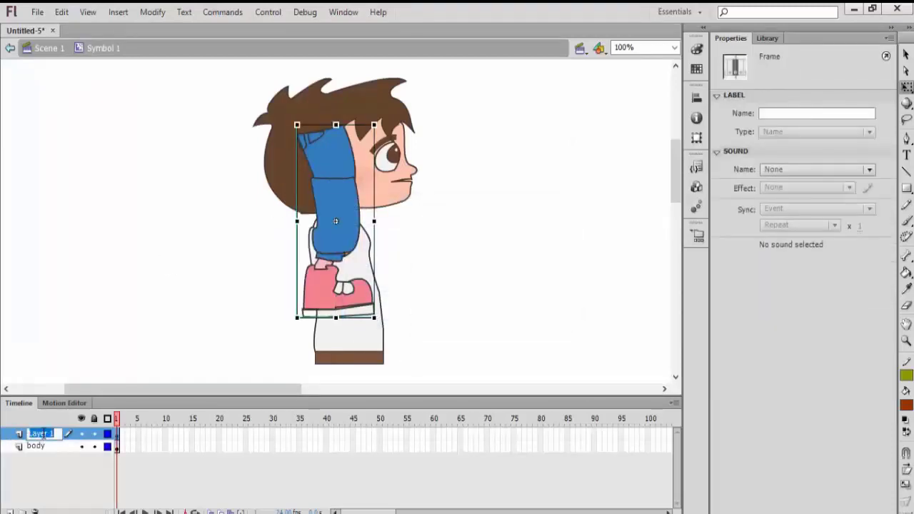
{"action": "type", "text": "right leg"}
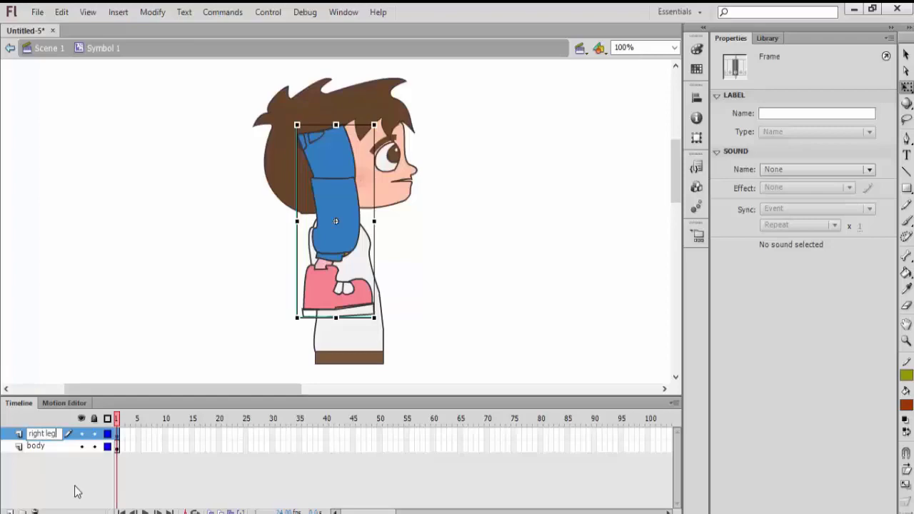
{"action": "left_click", "coordinate": [79, 472]}
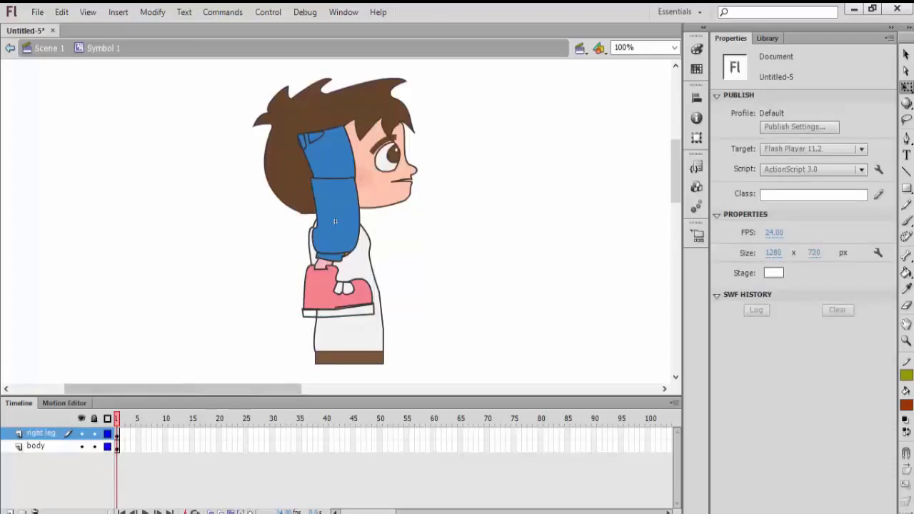
Step: Copy the leg below the arm from cartoon.ai in Illustrator and paste it into Symbol 1 in Flash using AI File Importer preferences
{"action": "key", "text": "alt+Tab"}
{"action": "left_click_drag", "start_coordinate": [564, 385], "coordinate": [602, 428]}
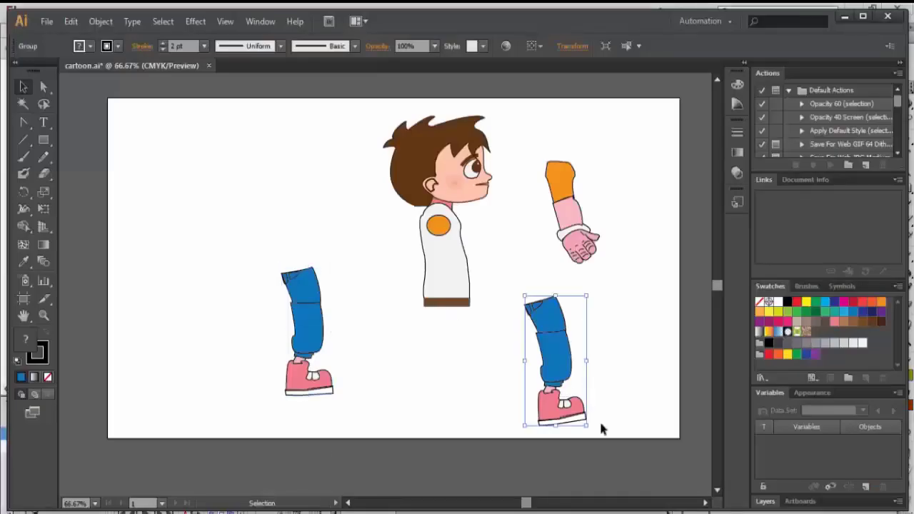
{"action": "key", "text": "ctrl+c"}
{"action": "key", "text": "alt+Tab"}
{"action": "key", "text": "ctrl+v"}
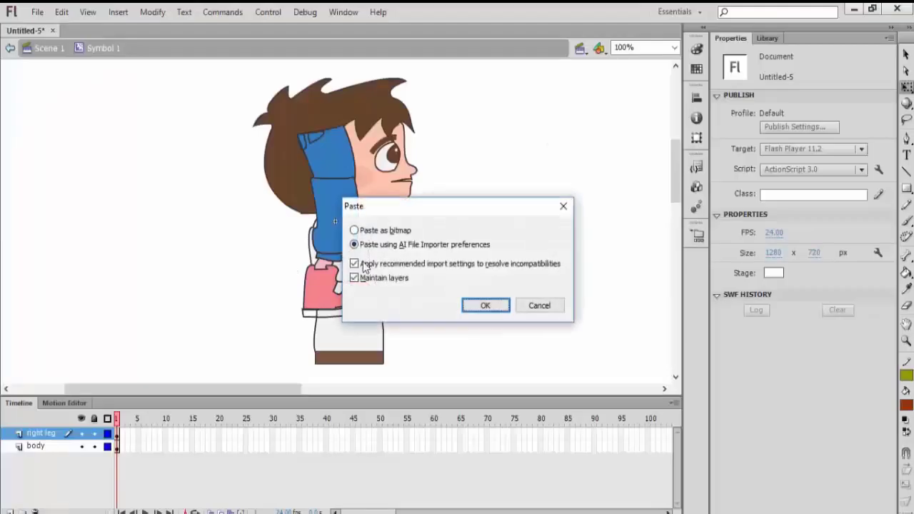
{"action": "left_click", "coordinate": [484, 304]}
Step: Rename the second pasted leg's layer as "left leg"
{"action": "left_click", "coordinate": [44, 434]}
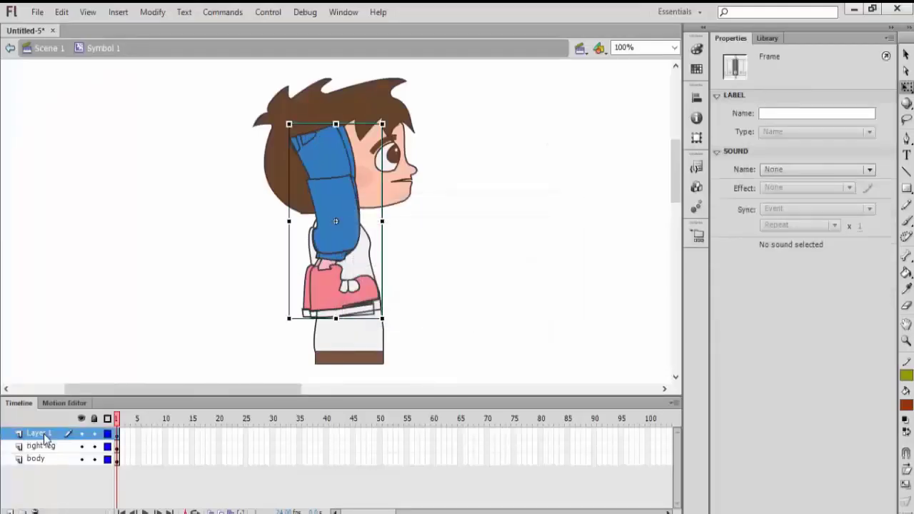
{"action": "double_click", "coordinate": [43, 434]}
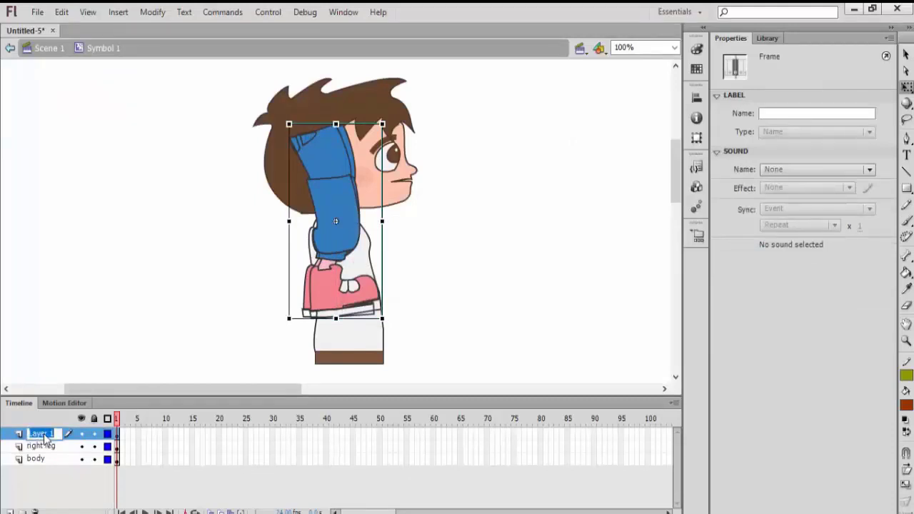
{"action": "type", "text": "left leg"}
{"action": "left_click", "coordinate": [51, 501]}
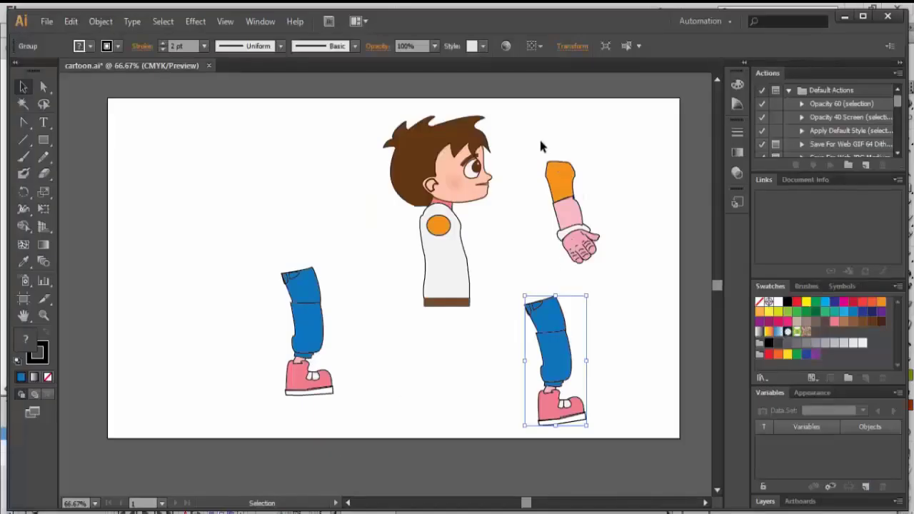
Step: Copy the arm group from cartoon.ai in Illustrator and paste it into Symbol 1 in Flash, maintaining layers
{"action": "left_click_drag", "start_coordinate": [540, 142], "coordinate": [617, 262]}
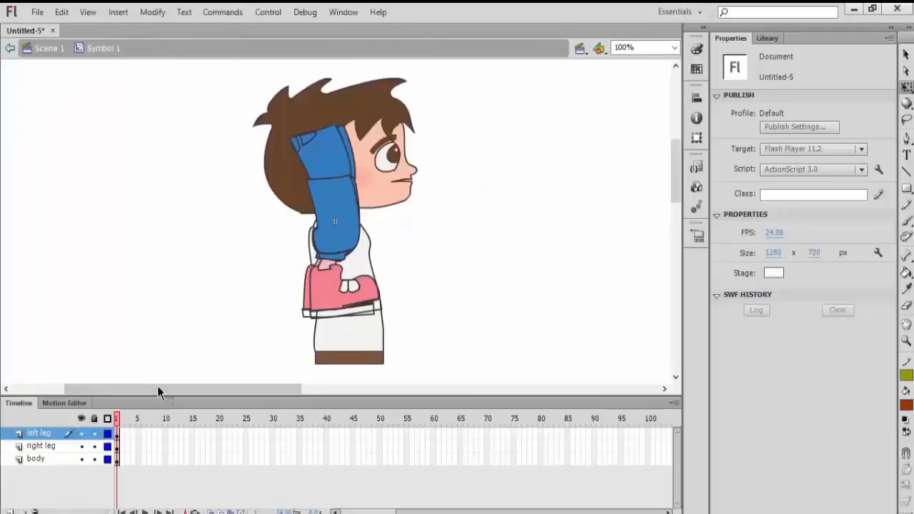
{"action": "key", "text": "ctrl+v"}
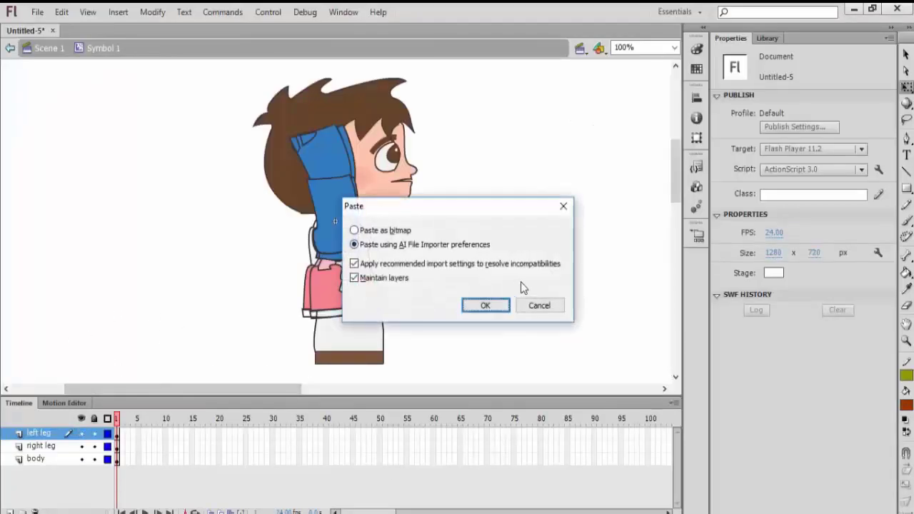
{"action": "left_click", "coordinate": [494, 306]}
Step: Rename the pasted arm's layer as "arm"
{"action": "left_click", "coordinate": [60, 434]}
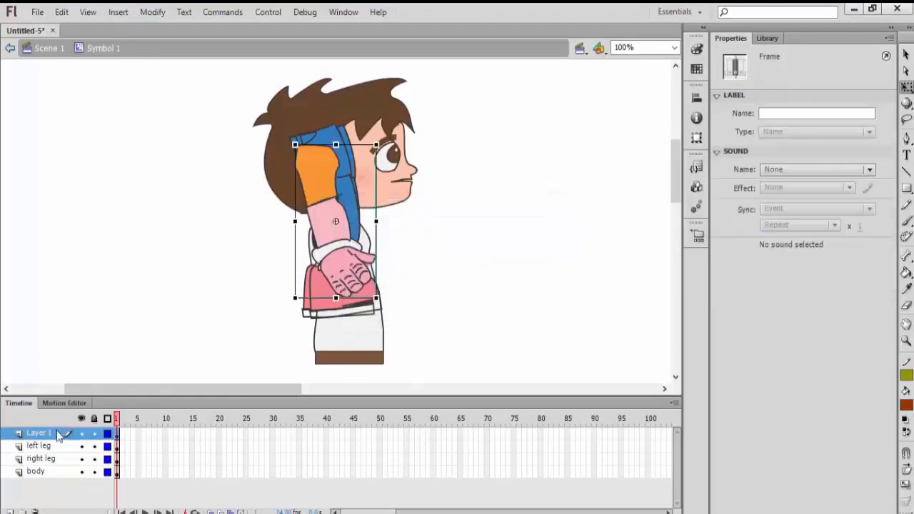
{"action": "double_click", "coordinate": [60, 434]}
{"action": "type", "text": "arm"}
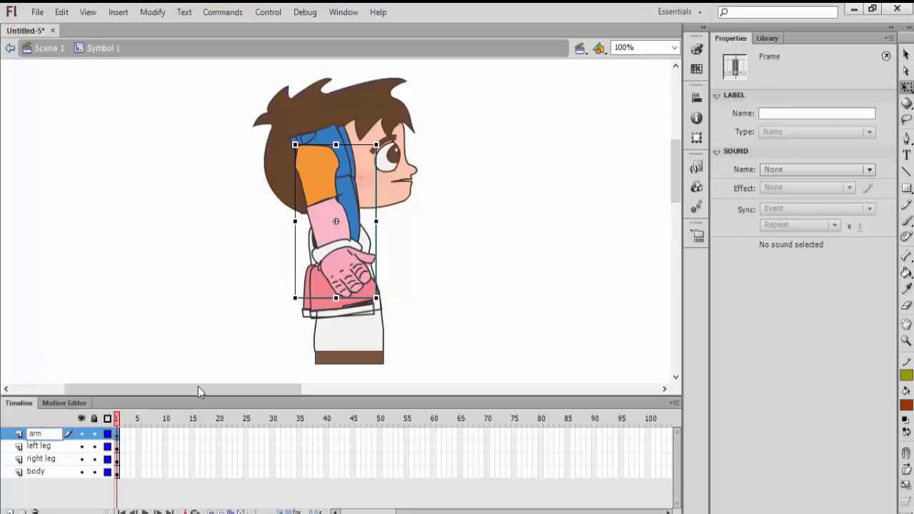
{"action": "left_click", "coordinate": [401, 316]}
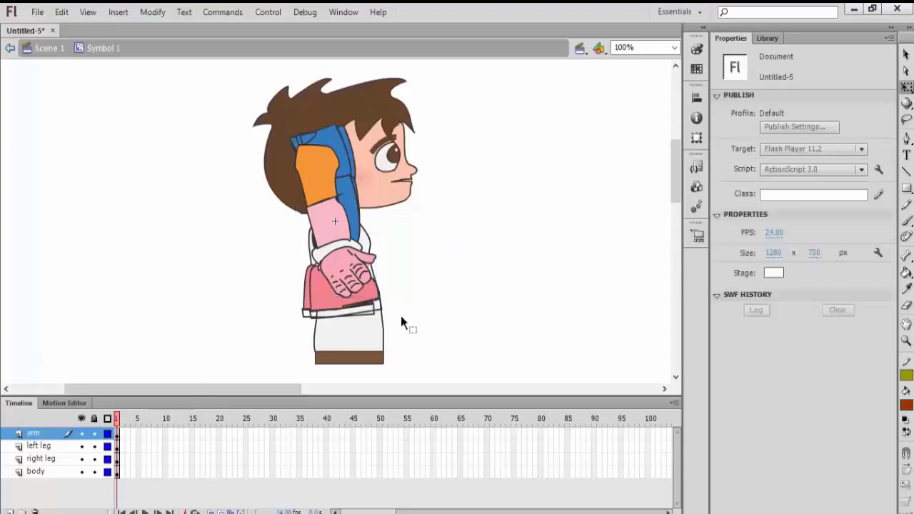
Step: Reorder the layers so that body lies above both leg layers and arm lies above body
{"action": "left_click", "coordinate": [399, 184]}
{"action": "left_click", "coordinate": [419, 174]}
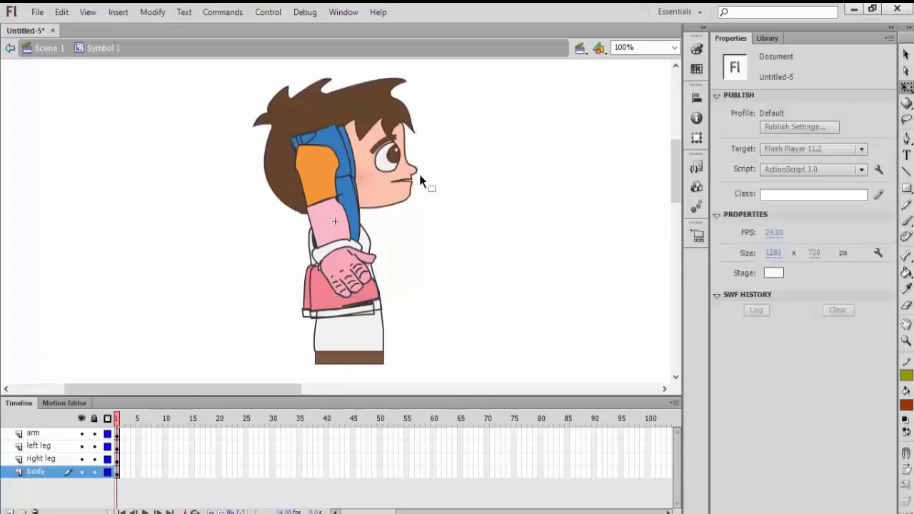
{"action": "left_click", "coordinate": [377, 165]}
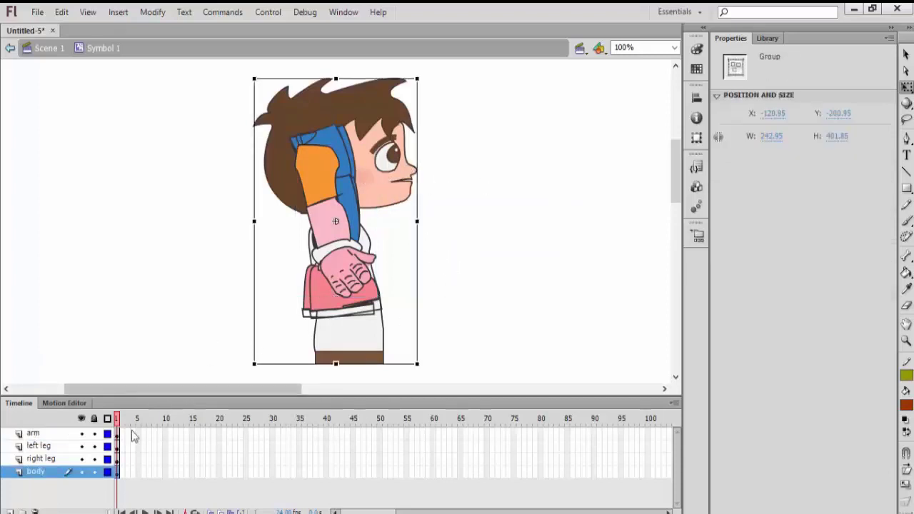
{"action": "left_click_drag", "start_coordinate": [49, 477], "coordinate": [50, 431]}
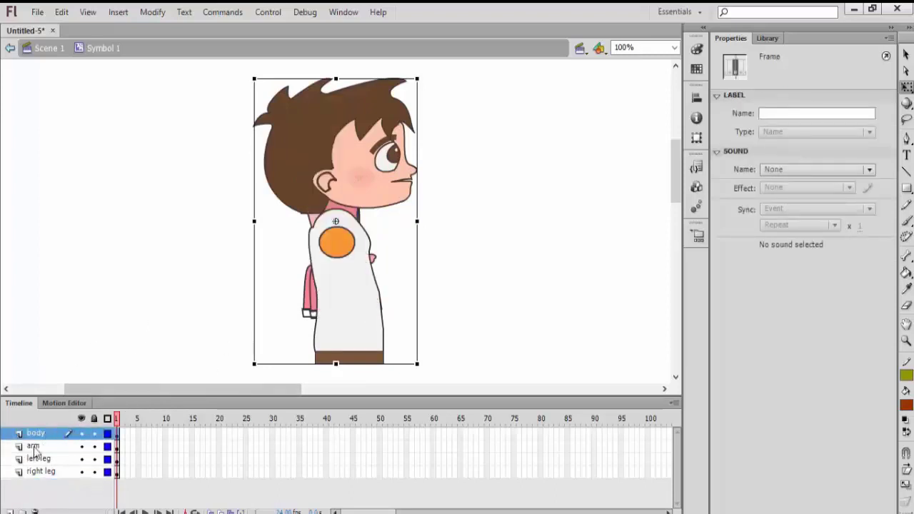
{"action": "left_click_drag", "start_coordinate": [44, 448], "coordinate": [54, 437]}
{"action": "left_click", "coordinate": [157, 341]}
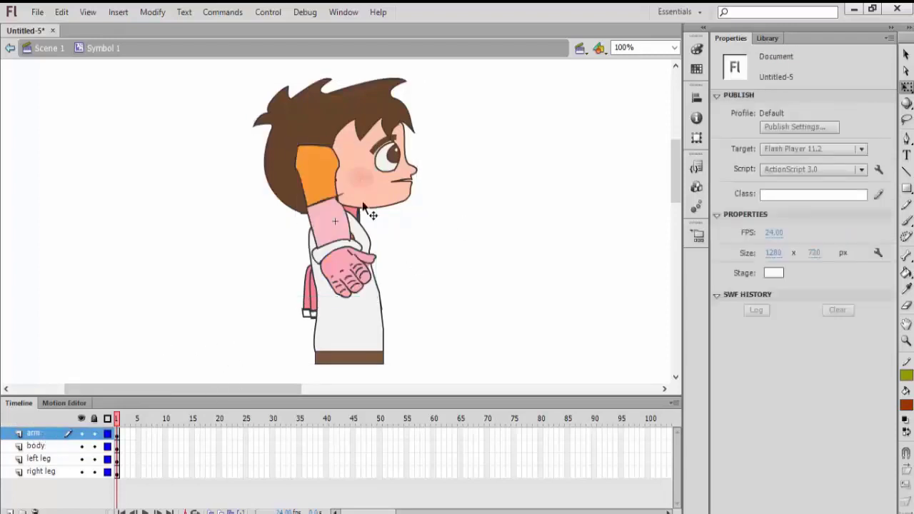
Step: Scale the body group down to about 125 × 207 px and move it clear of the arm and legs
{"action": "left_click", "coordinate": [383, 154]}
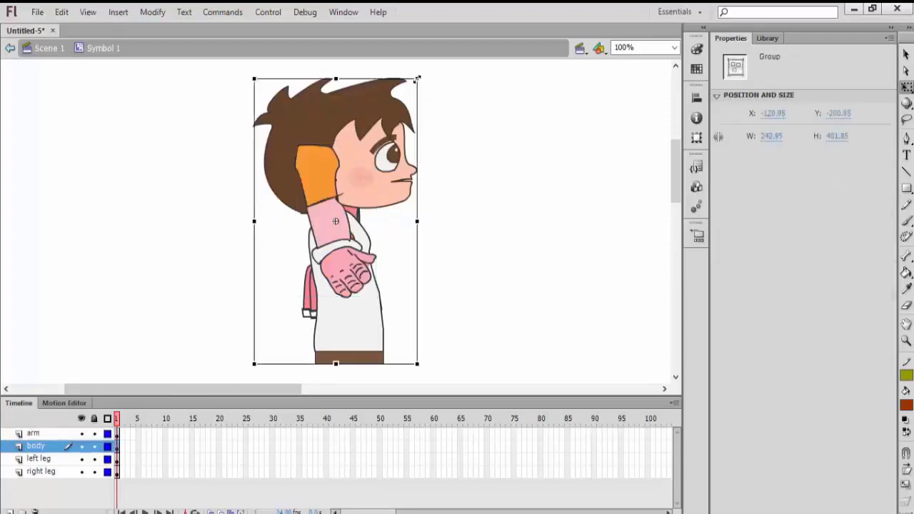
{"action": "left_click_drag", "start_coordinate": [419, 78], "coordinate": [378, 136]}
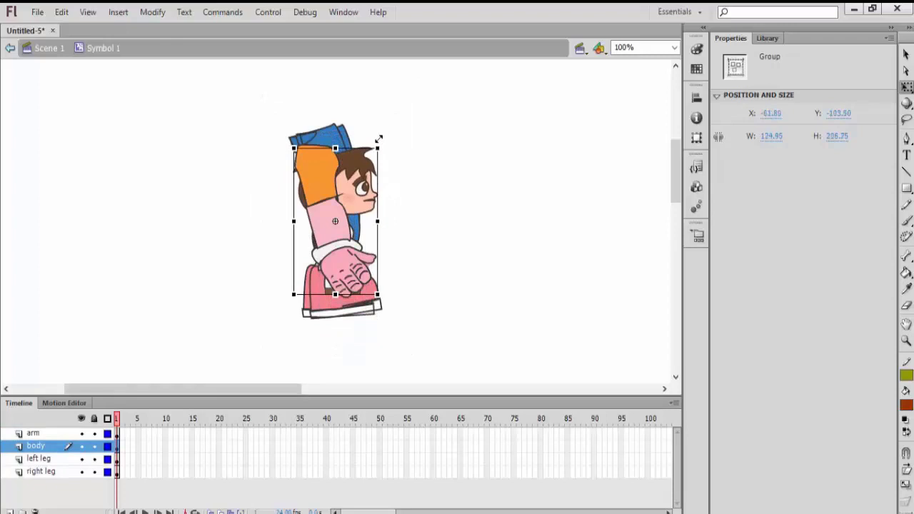
{"action": "left_click_drag", "start_coordinate": [364, 174], "coordinate": [454, 148]}
Step: Scale the arm down to match the body and position it over the shoulder
{"action": "left_click", "coordinate": [349, 197]}
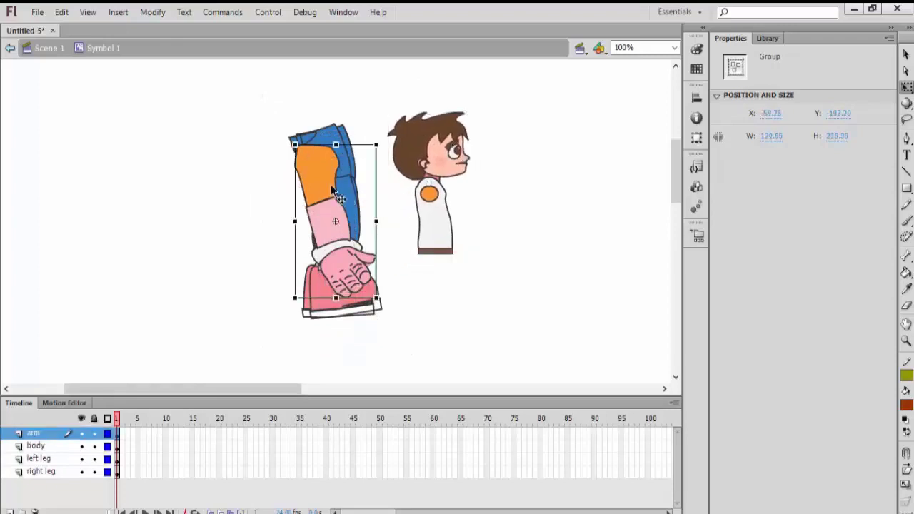
{"action": "left_click_drag", "start_coordinate": [372, 145], "coordinate": [461, 192]}
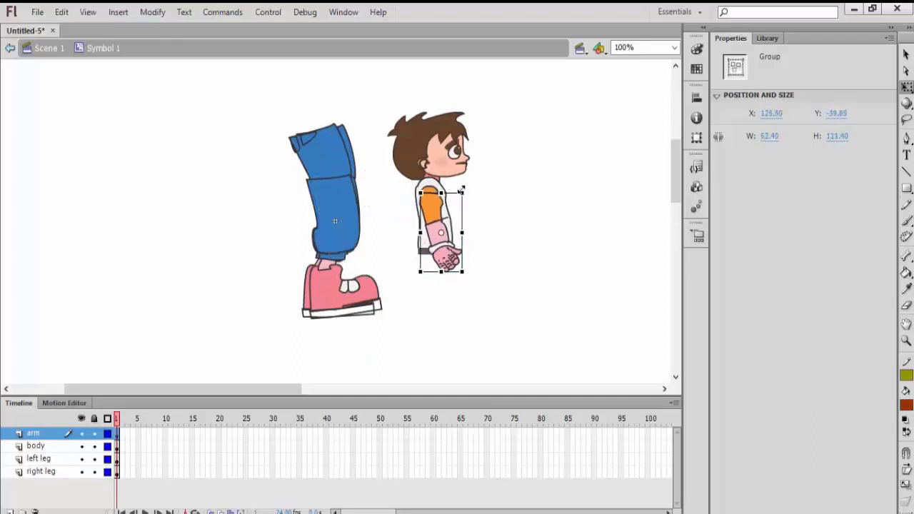
{"action": "left_click", "coordinate": [529, 202]}
{"action": "left_click_drag", "start_coordinate": [433, 208], "coordinate": [438, 213]}
{"action": "left_click", "coordinate": [519, 201]}
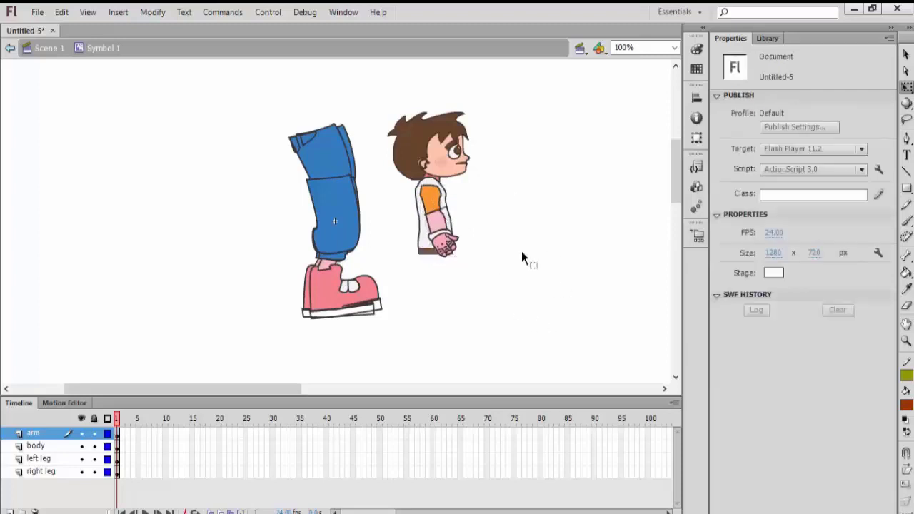
Step: Scale the left leg down to about 55 × 109 px and place it beneath the body
{"action": "left_click", "coordinate": [339, 180]}
{"action": "left_click_drag", "start_coordinate": [380, 124], "coordinate": [361, 170]}
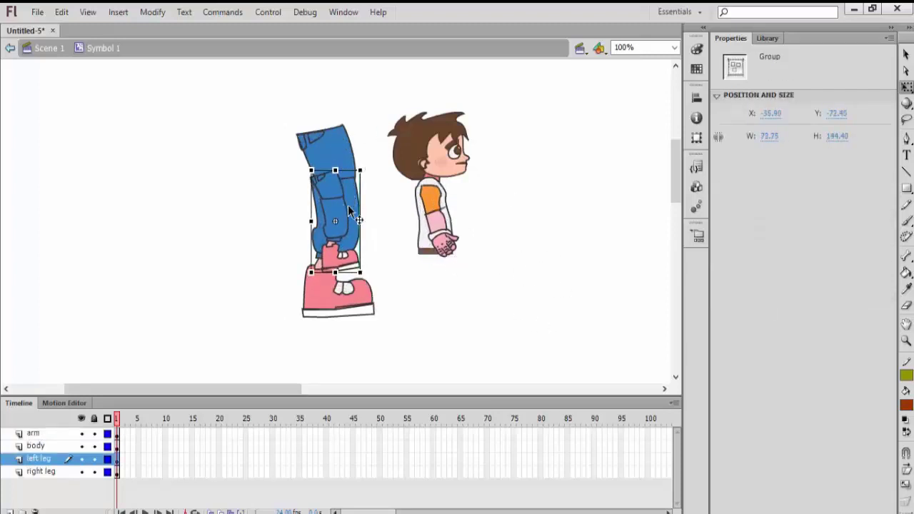
{"action": "left_click_drag", "start_coordinate": [347, 205], "coordinate": [449, 272]}
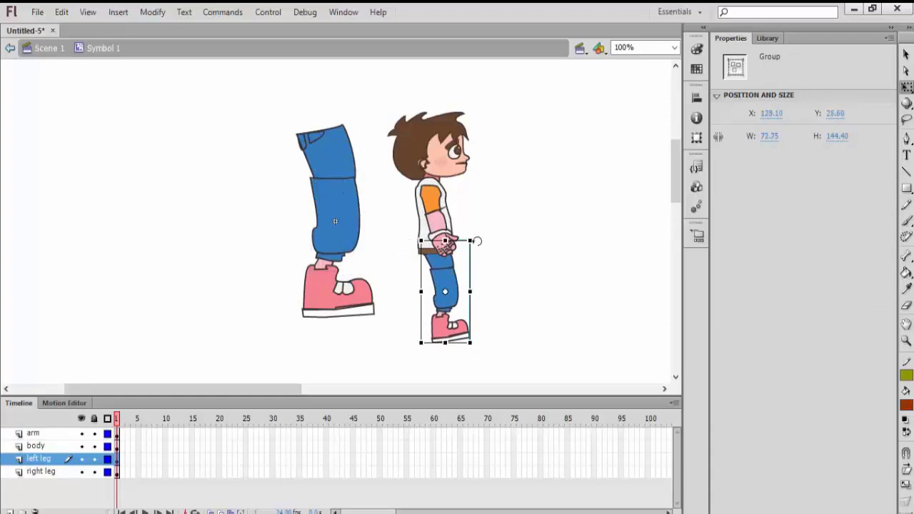
{"action": "left_click_drag", "start_coordinate": [473, 240], "coordinate": [452, 271]}
{"action": "left_click", "coordinate": [509, 259]}
Step: Scale the right leg to about 47 × 109 px, place it over the left leg and rotate it slightly counterclockwise
{"action": "left_click", "coordinate": [349, 187]}
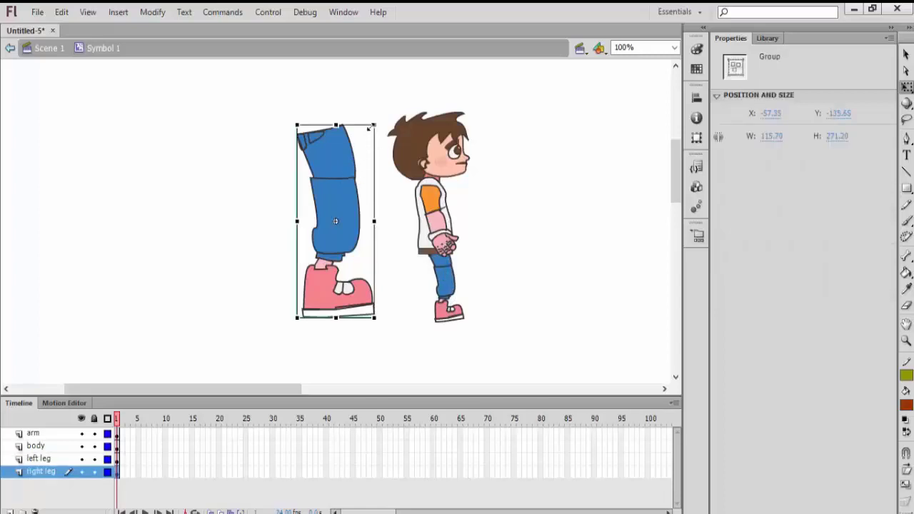
{"action": "left_click_drag", "start_coordinate": [367, 122], "coordinate": [351, 181]}
{"action": "left_click_drag", "start_coordinate": [349, 216], "coordinate": [458, 275]}
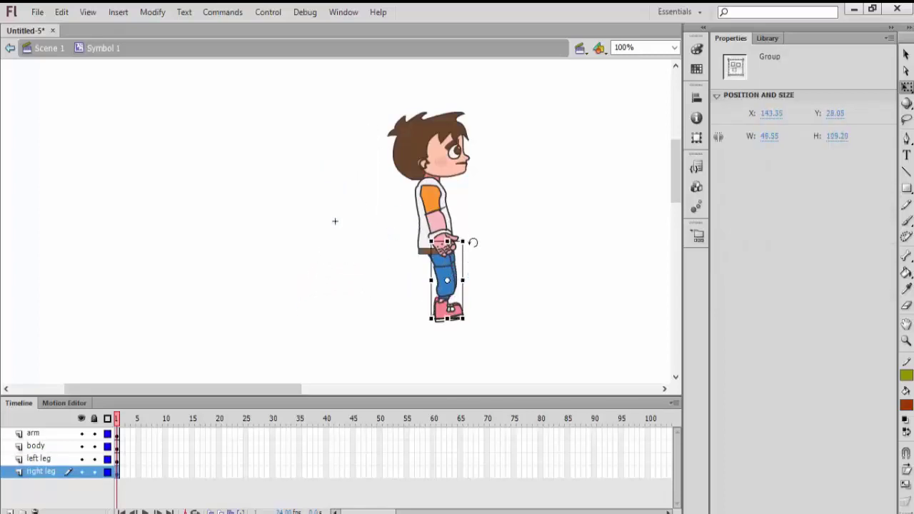
{"action": "left_click_drag", "start_coordinate": [471, 239], "coordinate": [464, 242]}
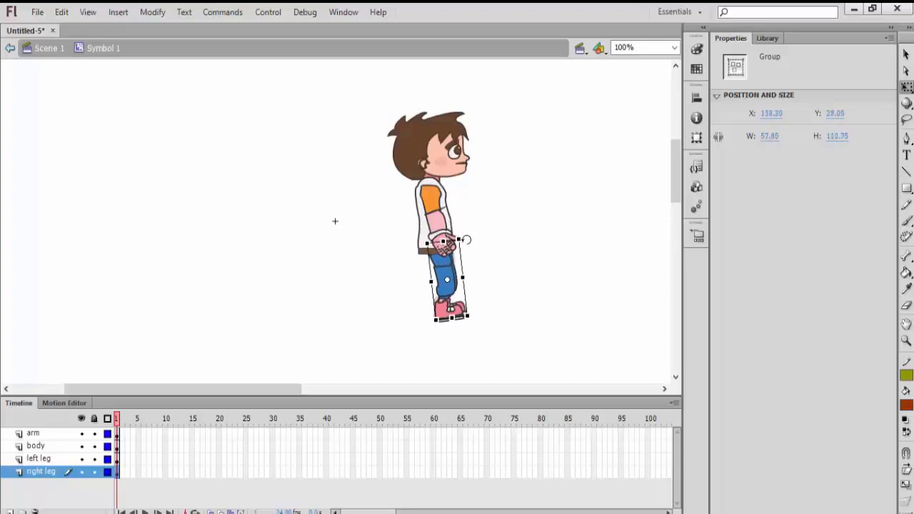
{"action": "left_click_drag", "start_coordinate": [458, 291], "coordinate": [458, 291]}
{"action": "left_click", "coordinate": [485, 287]}
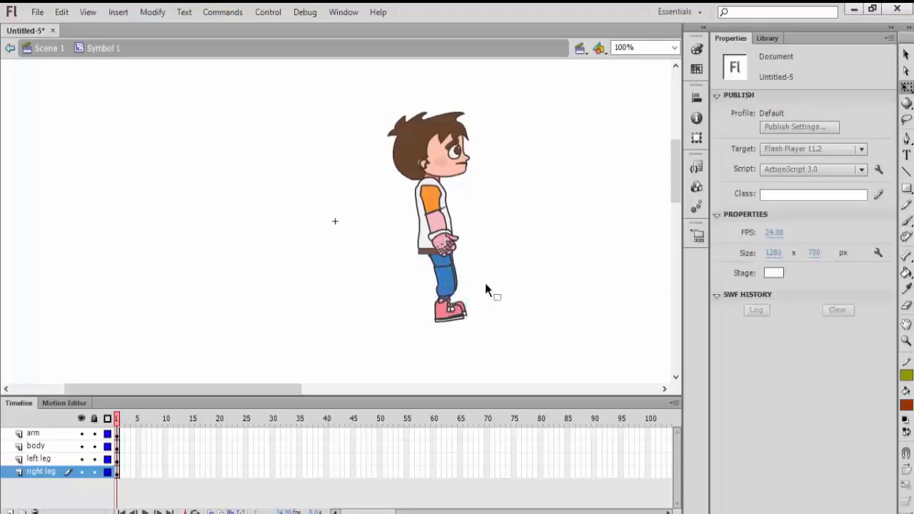
Step: Enlarge the left leg slightly and move its layer below the right leg layer
{"action": "left_click", "coordinate": [463, 308]}
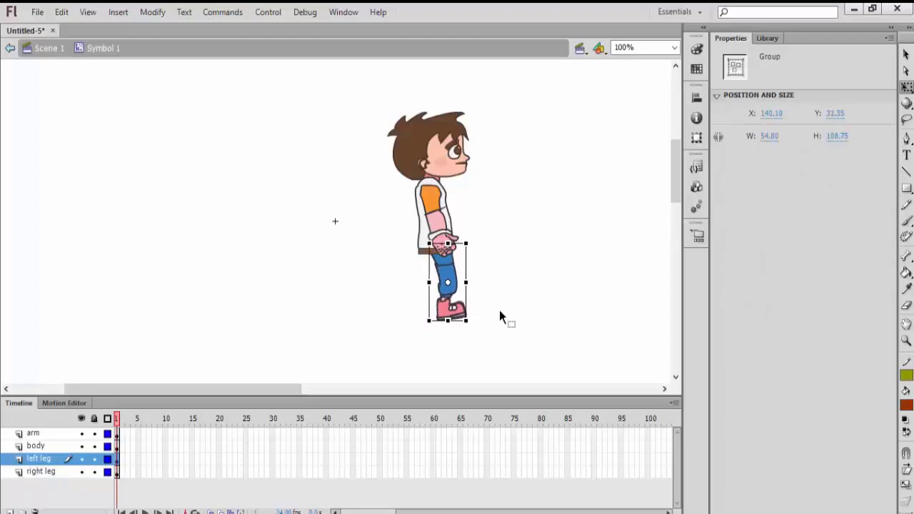
{"action": "left_click", "coordinate": [509, 311]}
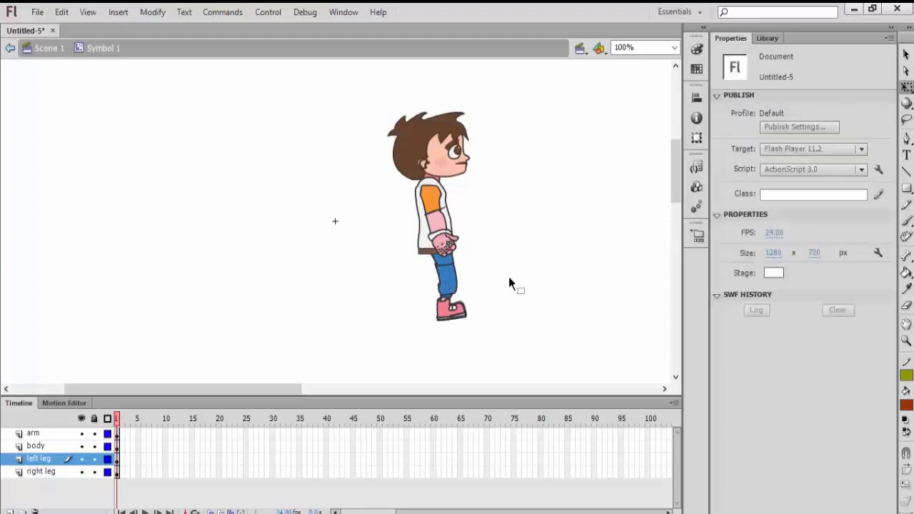
{"action": "left_click", "coordinate": [451, 309]}
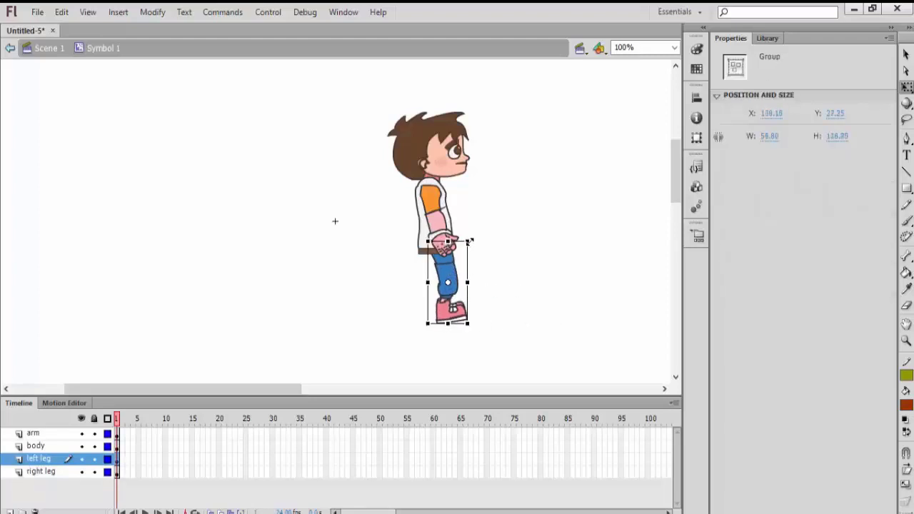
{"action": "left_click", "coordinate": [536, 292]}
{"action": "left_click_drag", "start_coordinate": [45, 463], "coordinate": [45, 477]}
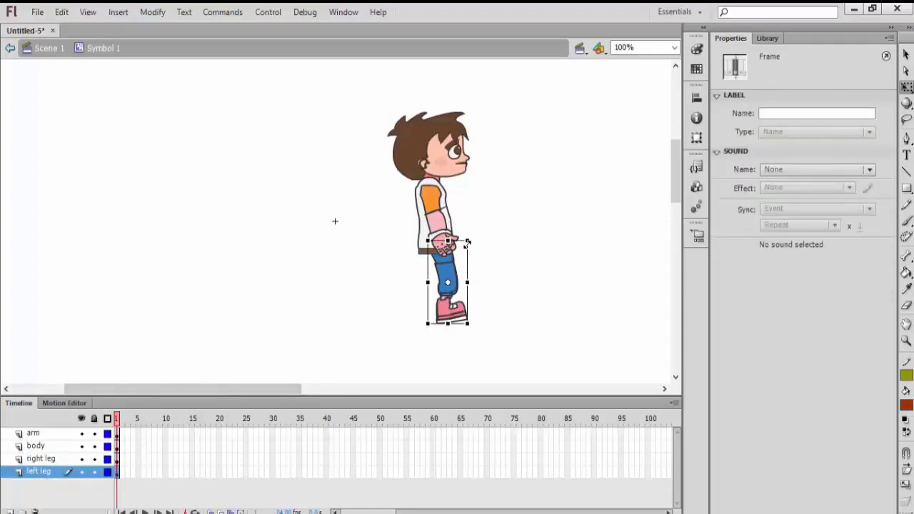
{"action": "left_click", "coordinate": [468, 243]}
{"action": "left_click", "coordinate": [501, 329]}
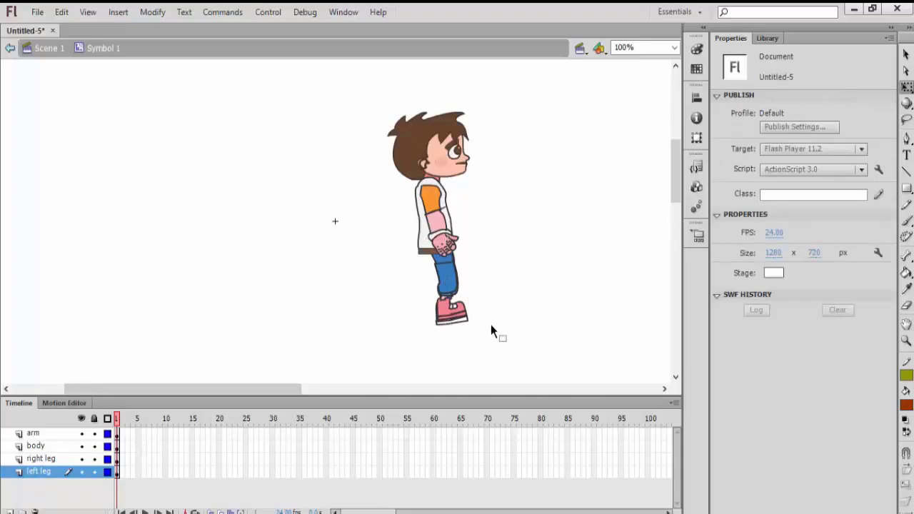
Step: Nudge the right leg down and slightly to the right so its shoe lines up with the left leg's
{"action": "left_click", "coordinate": [461, 314]}
{"action": "key", "text": "Down"}
{"action": "key", "text": "Down"}
{"action": "key", "text": "Down"}
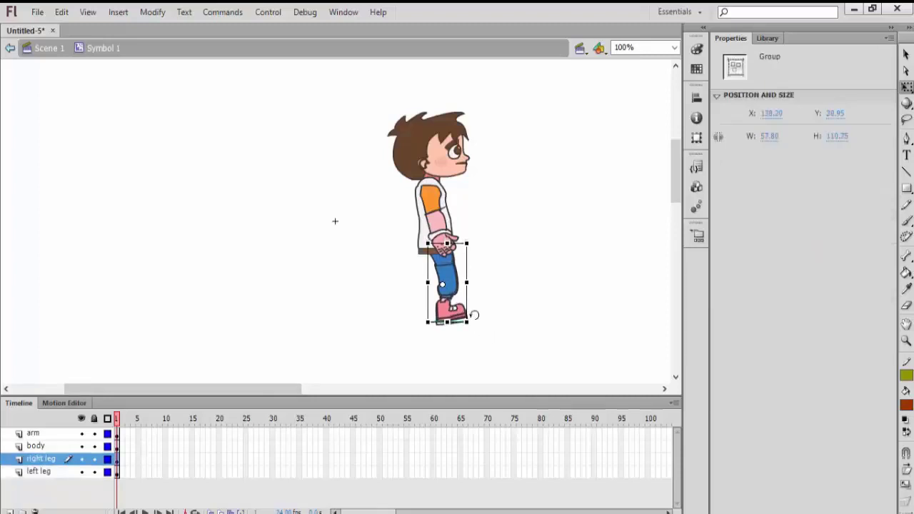
{"action": "key", "text": "Right"}
{"action": "left_click", "coordinate": [488, 317]}
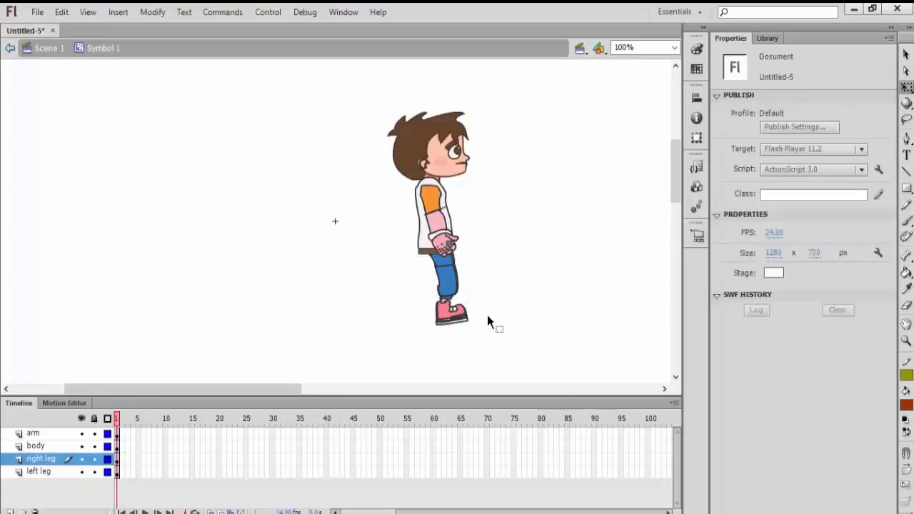
Step: Rotate the right leg clockwise until it stands upright and shift it left under the body's waist
{"action": "left_click", "coordinate": [448, 278]}
{"action": "left_click_drag", "start_coordinate": [477, 243], "coordinate": [484, 248]}
{"action": "key", "text": "ctrl+z"}
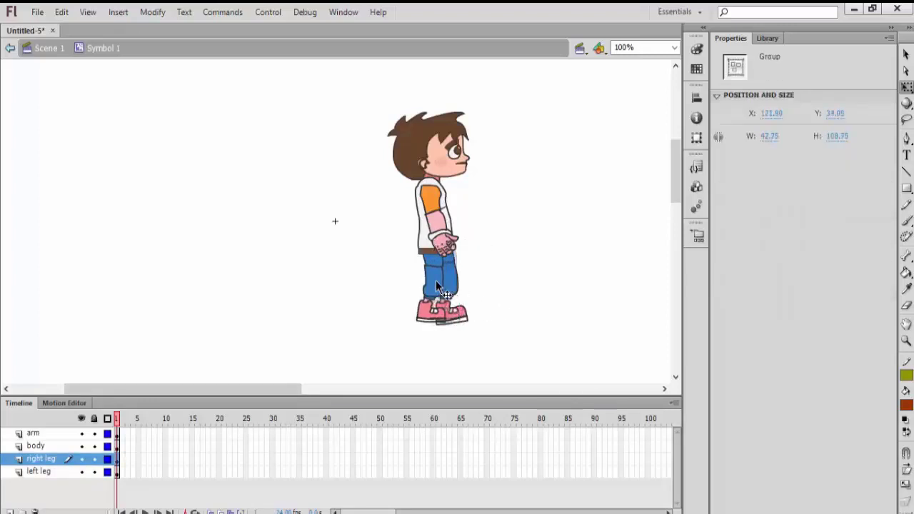
{"action": "left_click", "coordinate": [436, 280]}
{"action": "left_click", "coordinate": [509, 292]}
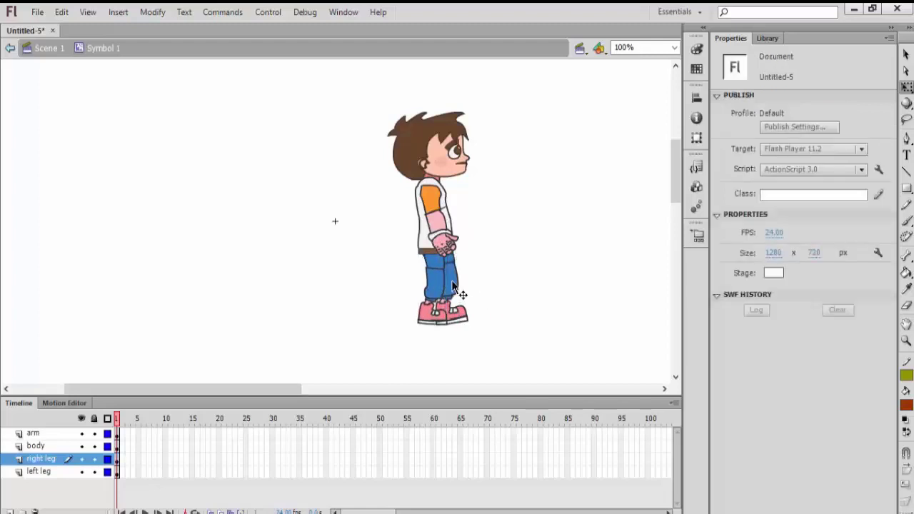
Step: Rotate the left leg clockwise to stand upright and move it left, partly behind the right leg
{"action": "left_click", "coordinate": [451, 280]}
{"action": "left_click_drag", "start_coordinate": [478, 240], "coordinate": [485, 246]}
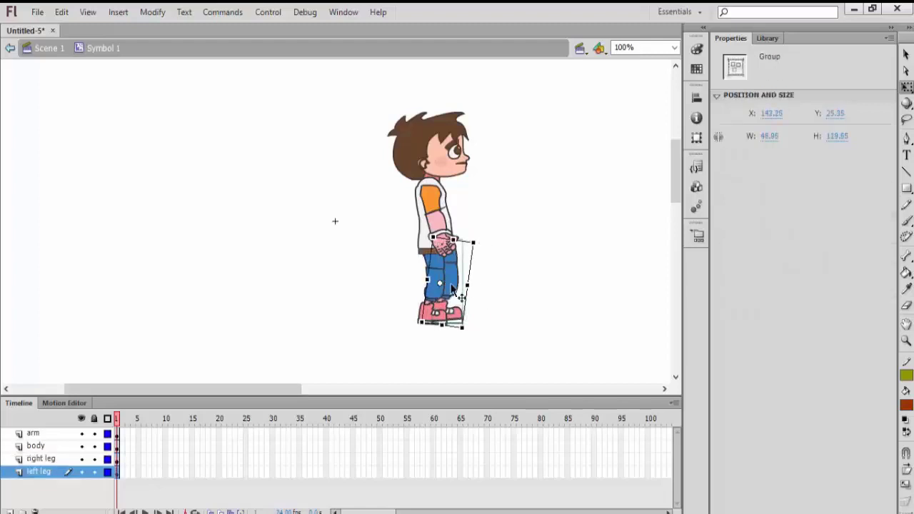
{"action": "left_click_drag", "start_coordinate": [447, 280], "coordinate": [442, 292]}
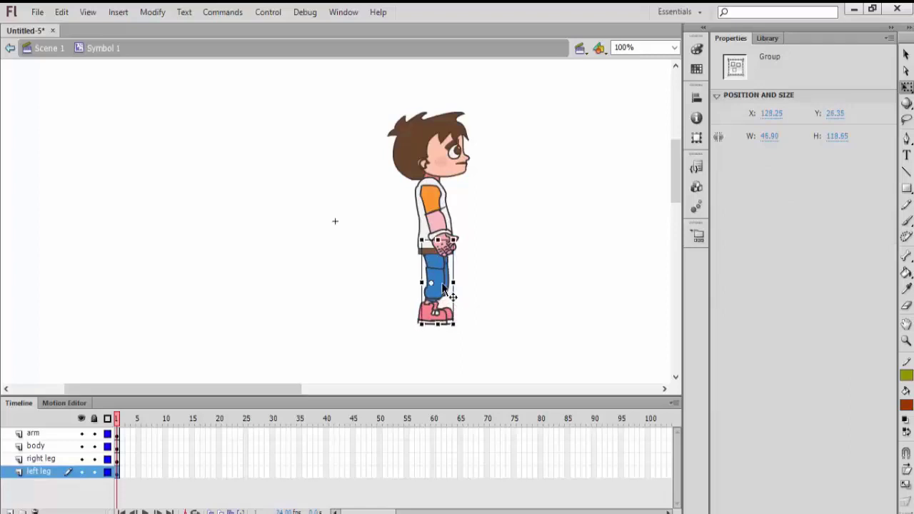
Step: Stretch the right leg to about 118 px high and the left leg to about 127 px high
{"action": "left_click", "coordinate": [438, 282]}
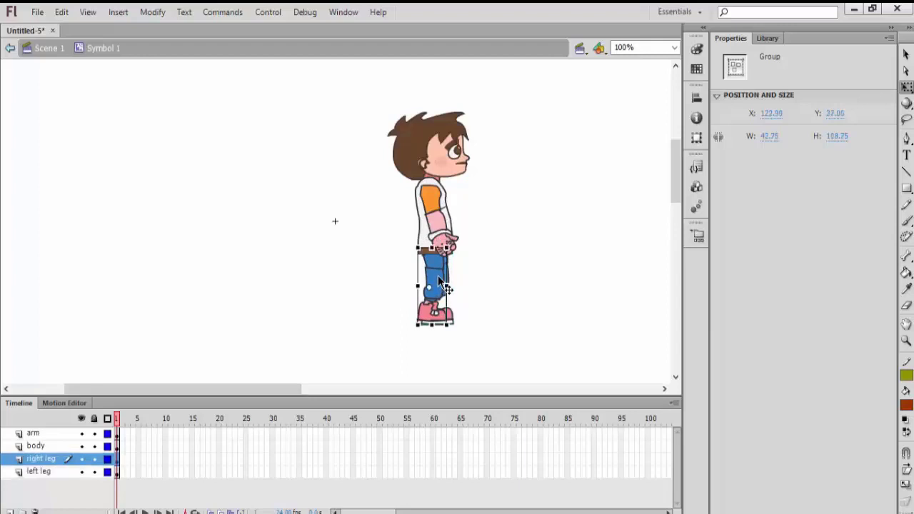
{"action": "left_click", "coordinate": [488, 297]}
{"action": "left_click", "coordinate": [437, 264]}
{"action": "key", "text": "ctrl+z"}
{"action": "left_click", "coordinate": [459, 278]}
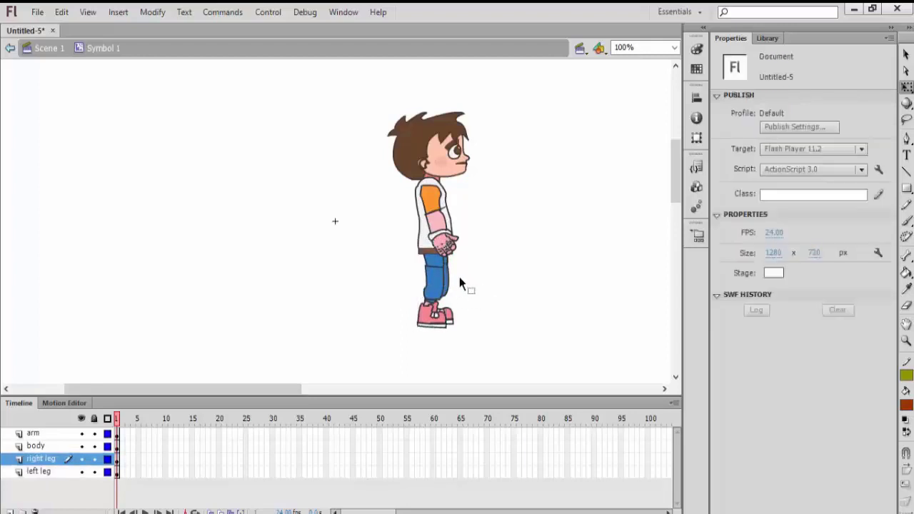
{"action": "left_click", "coordinate": [439, 269]}
{"action": "key", "text": "ctrl+z"}
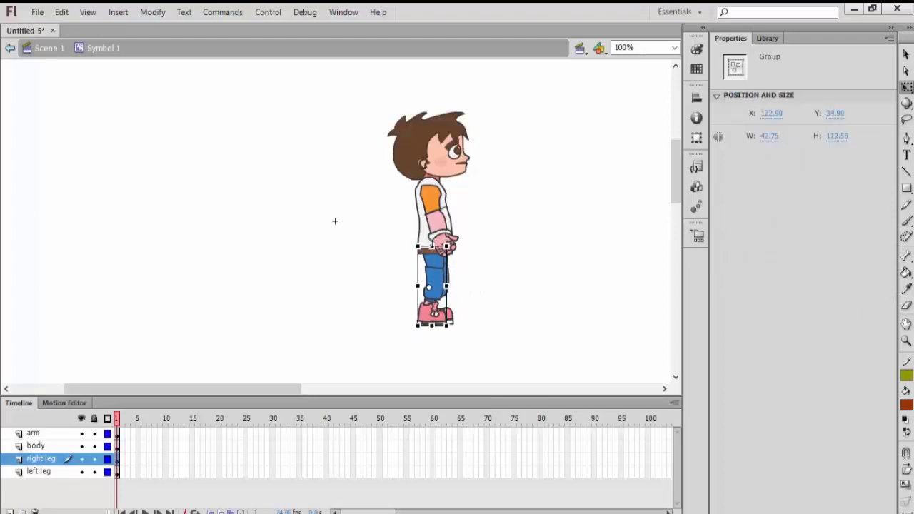
{"action": "key", "text": "ctrl+y"}
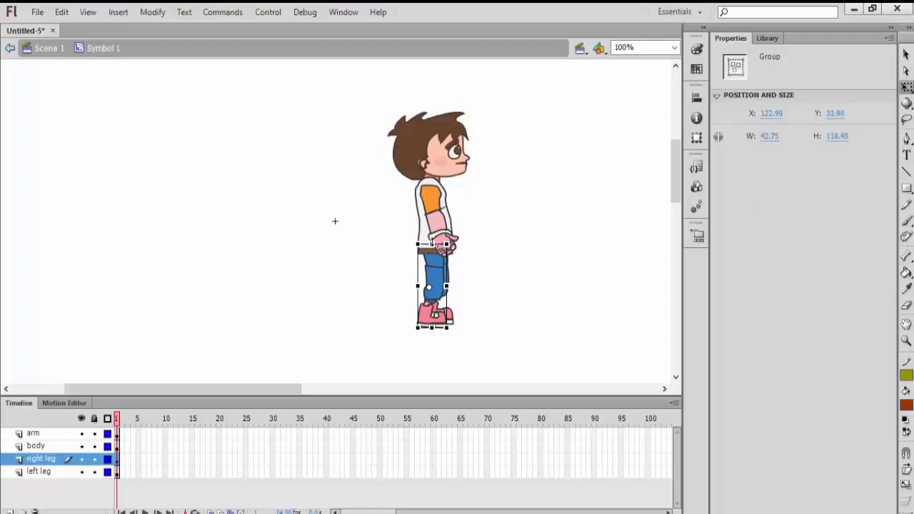
{"action": "left_click", "coordinate": [41, 472]}
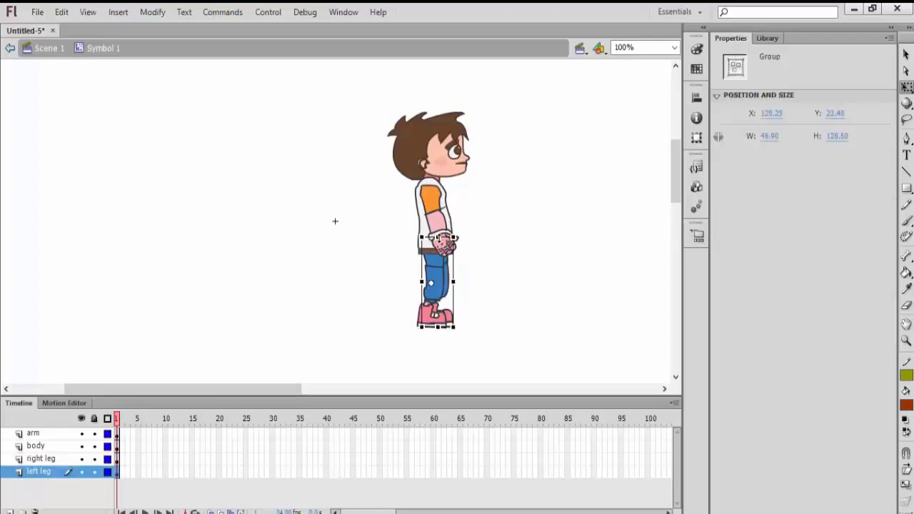
{"action": "left_click", "coordinate": [463, 293]}
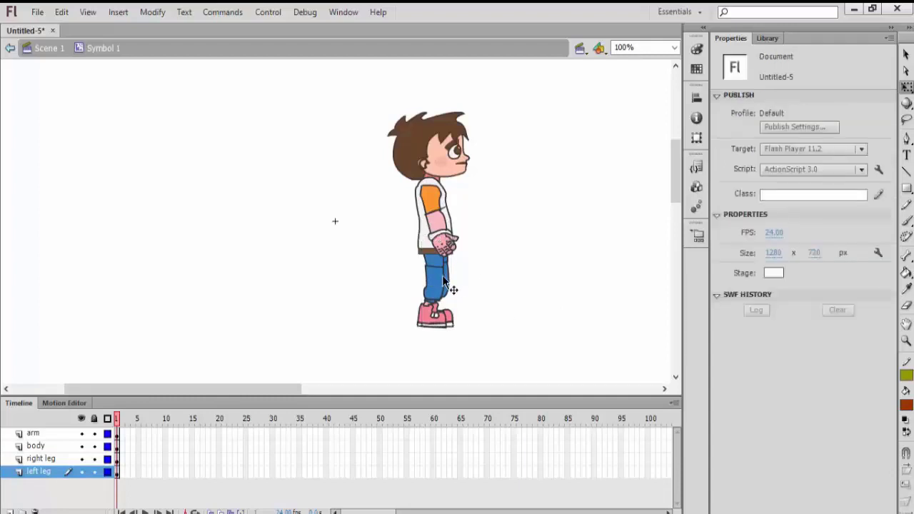
Step: Move both legs away from the body and scale the left leg down to about 43 × 117 px
{"action": "left_click_drag", "start_coordinate": [433, 282], "coordinate": [340, 285]}
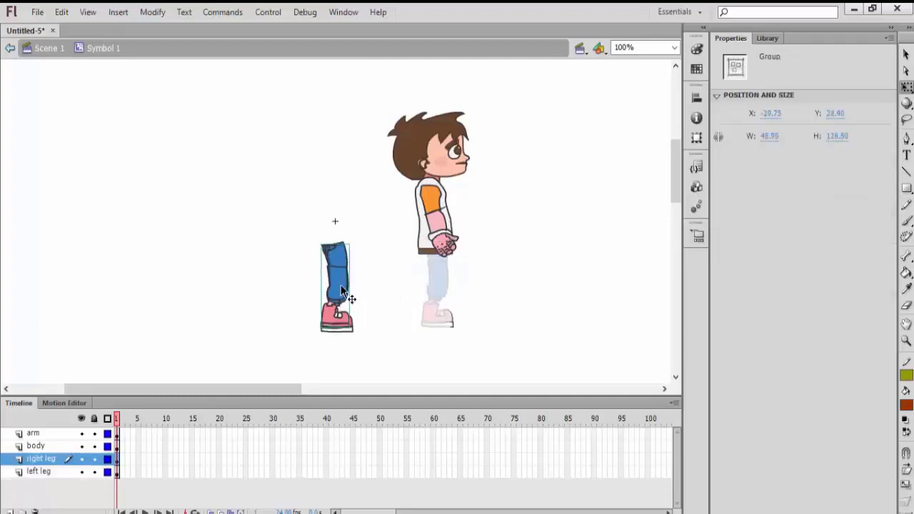
{"action": "left_click_drag", "start_coordinate": [437, 285], "coordinate": [338, 283]}
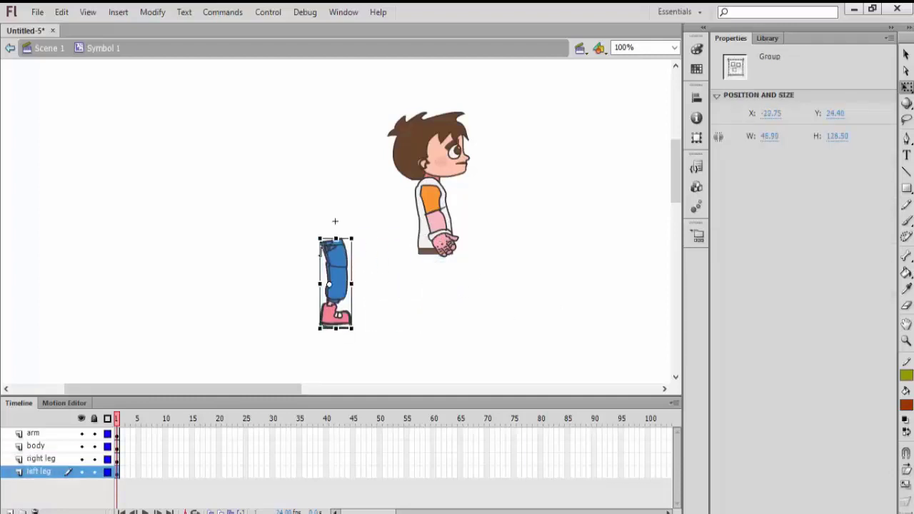
{"action": "left_click_drag", "start_coordinate": [321, 239], "coordinate": [321, 243]}
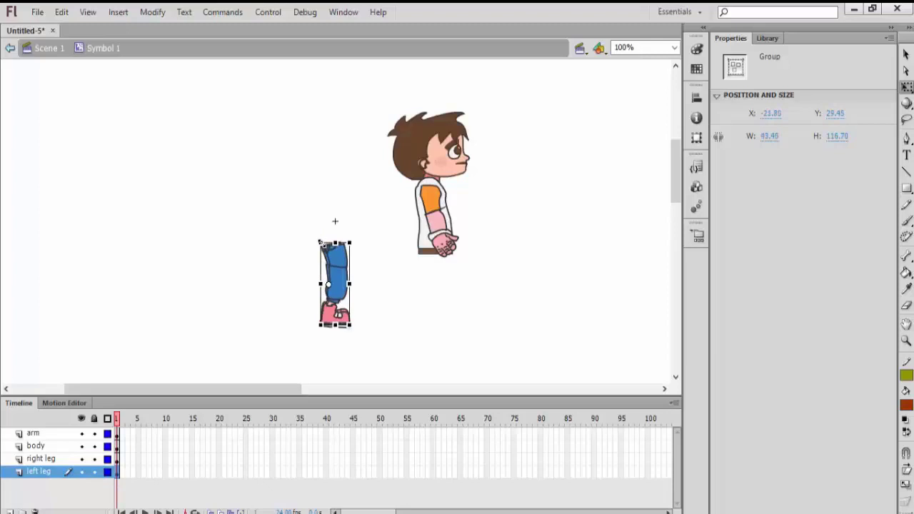
{"action": "left_click", "coordinate": [379, 275]}
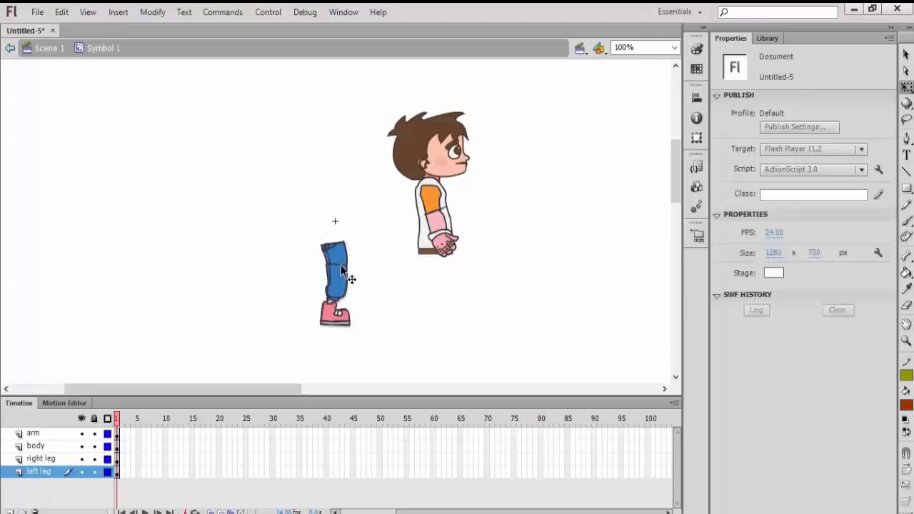
Step: Move both legs back under the waist, with the left leg nudged up and slightly behind the right leg
{"action": "left_click_drag", "start_coordinate": [341, 266], "coordinate": [441, 270]}
{"action": "left_click_drag", "start_coordinate": [351, 288], "coordinate": [433, 278]}
{"action": "key", "text": "Up"}
{"action": "key", "text": "Up"}
{"action": "key", "text": "Up"}
{"action": "key", "text": "Up"}
{"action": "left_click_drag", "start_coordinate": [433, 277], "coordinate": [433, 278]}
{"action": "left_click", "coordinate": [529, 322]}
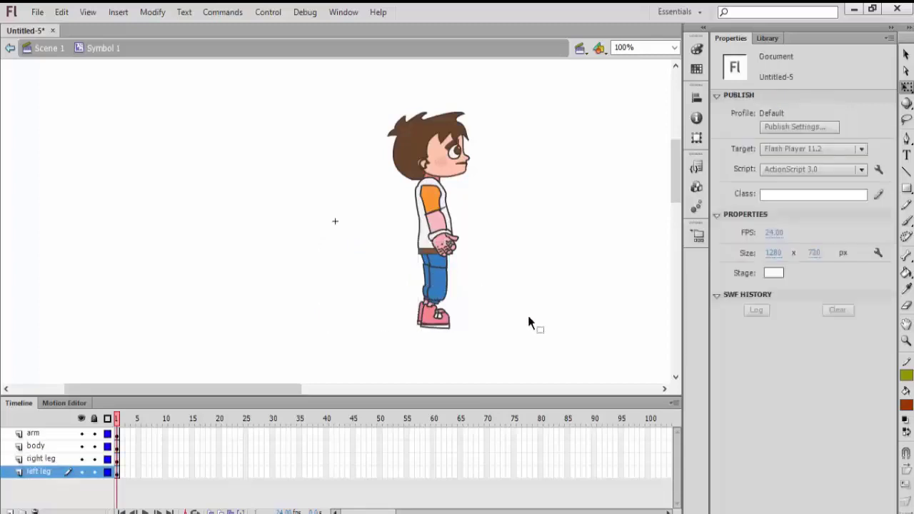
{"action": "left_click", "coordinate": [441, 283]}
{"action": "left_click", "coordinate": [576, 319]}
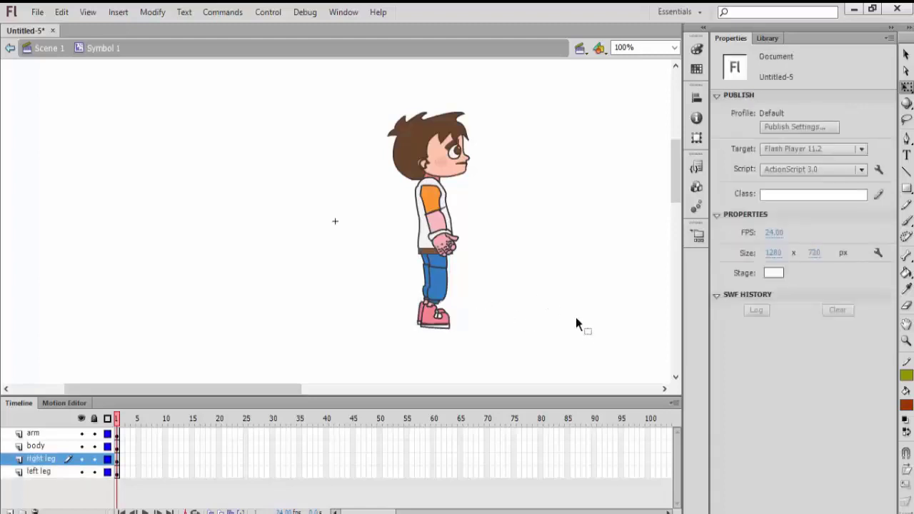
{"action": "left_click", "coordinate": [460, 249]}
{"action": "left_click", "coordinate": [543, 252]}
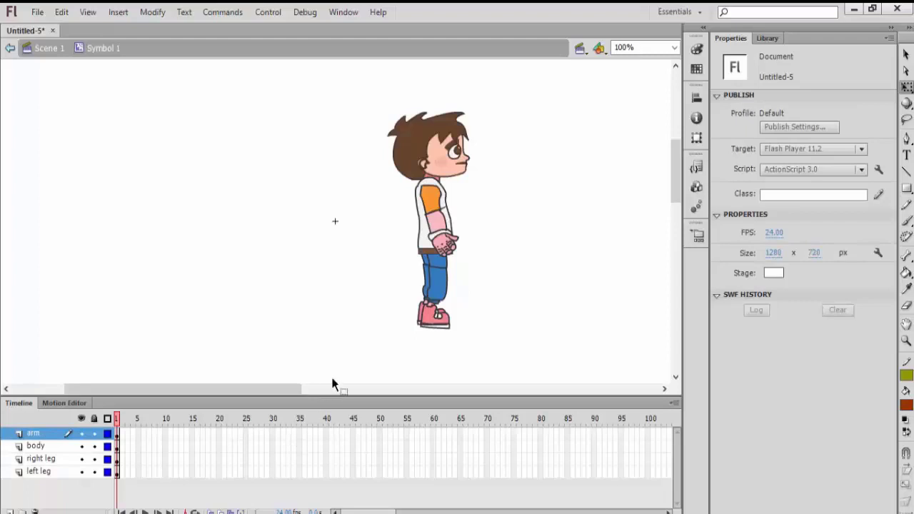
Step: Insert keyframes at frame 10 on the arm, body, right leg and left leg layers
{"action": "left_click_drag", "start_coordinate": [166, 435], "coordinate": [164, 457]}
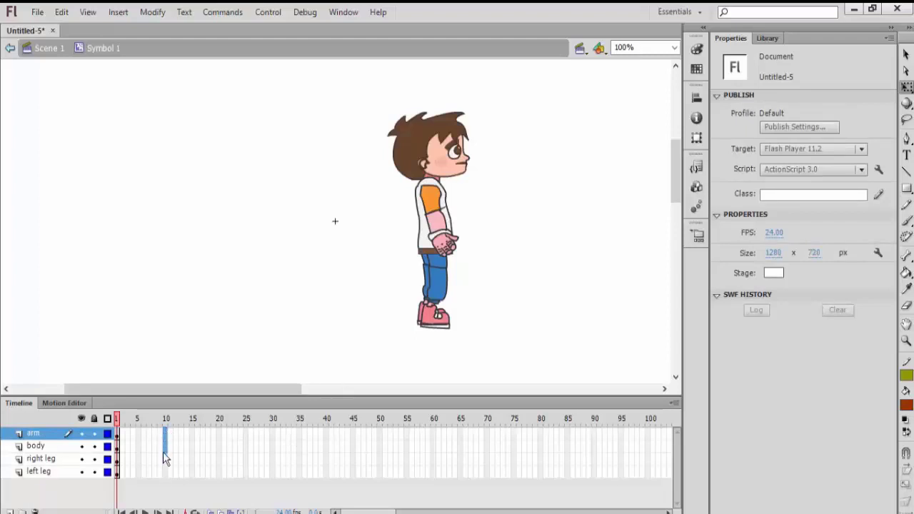
{"action": "right_click", "coordinate": [167, 481]}
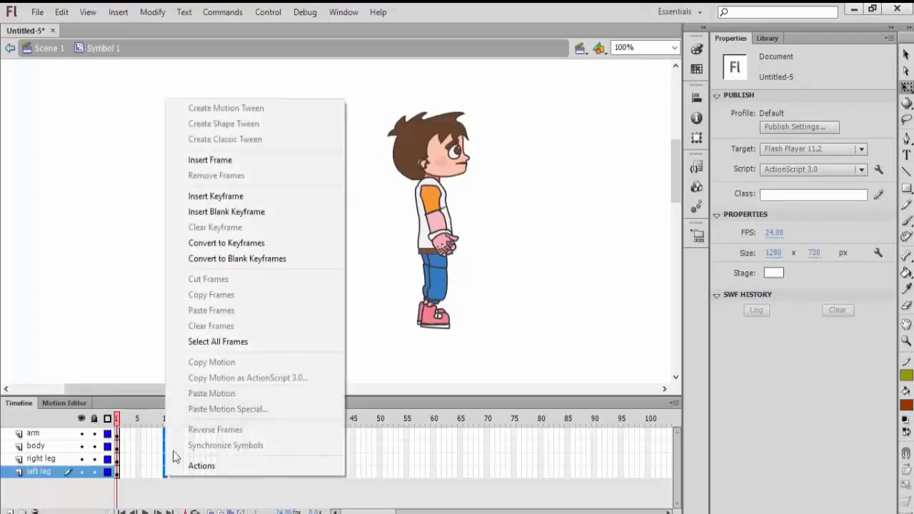
{"action": "left_click", "coordinate": [219, 198]}
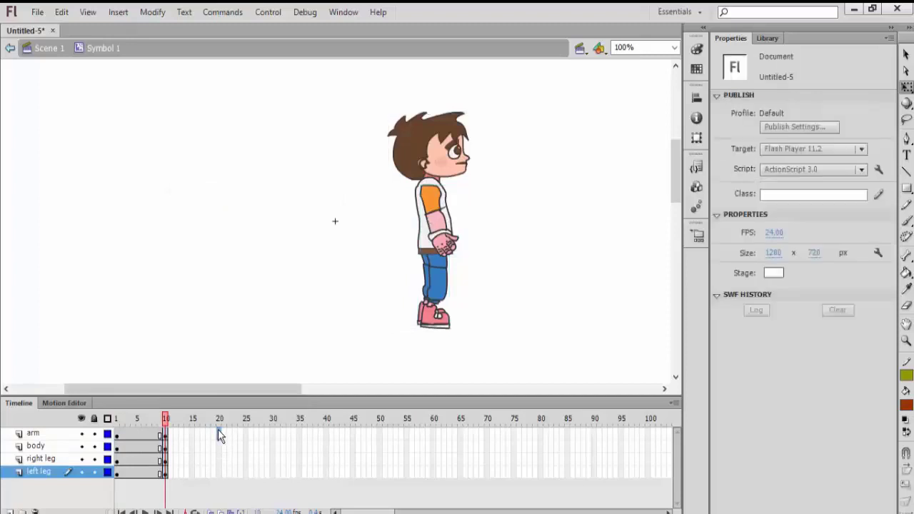
{"action": "left_click_drag", "start_coordinate": [218, 429], "coordinate": [220, 476]}
{"action": "right_click", "coordinate": [222, 476]}
{"action": "left_click", "coordinate": [277, 210]}
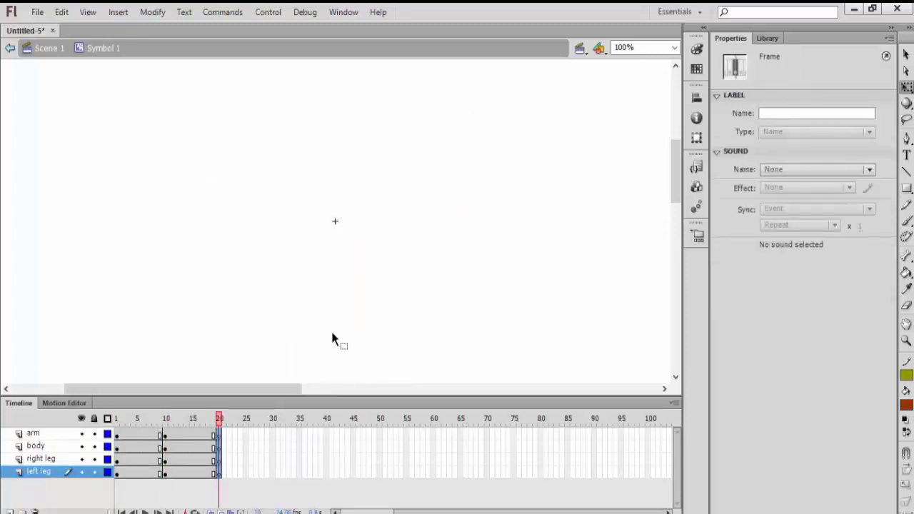
{"action": "key", "text": "Return"}
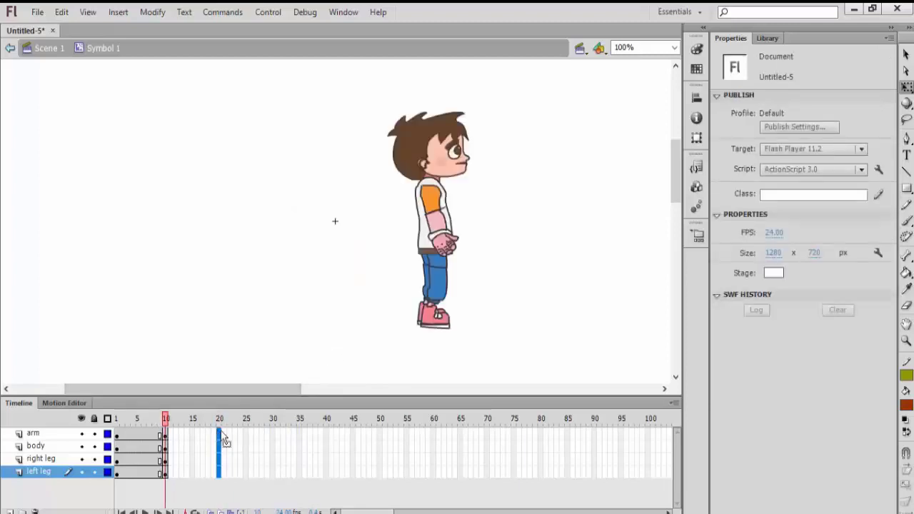
Step: Insert keyframes at frame 20 on all four body-part layers
{"action": "left_click_drag", "start_coordinate": [217, 432], "coordinate": [220, 479]}
{"action": "right_click", "coordinate": [220, 476]}
{"action": "left_click", "coordinate": [261, 197]}
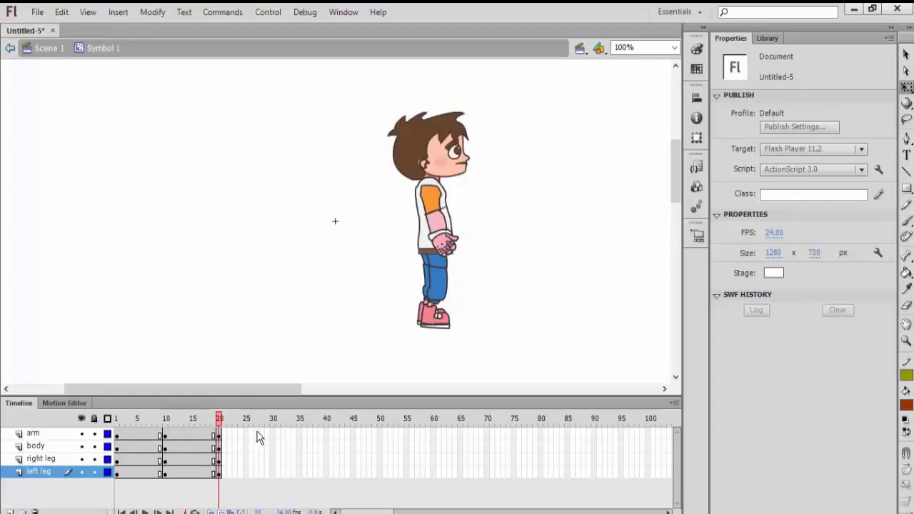
Step: Create classic tweens between the keyframes at frames 1, 10 and 20 on all four layers
{"action": "left_click_drag", "start_coordinate": [259, 434], "coordinate": [118, 478]}
{"action": "right_click", "coordinate": [142, 467]}
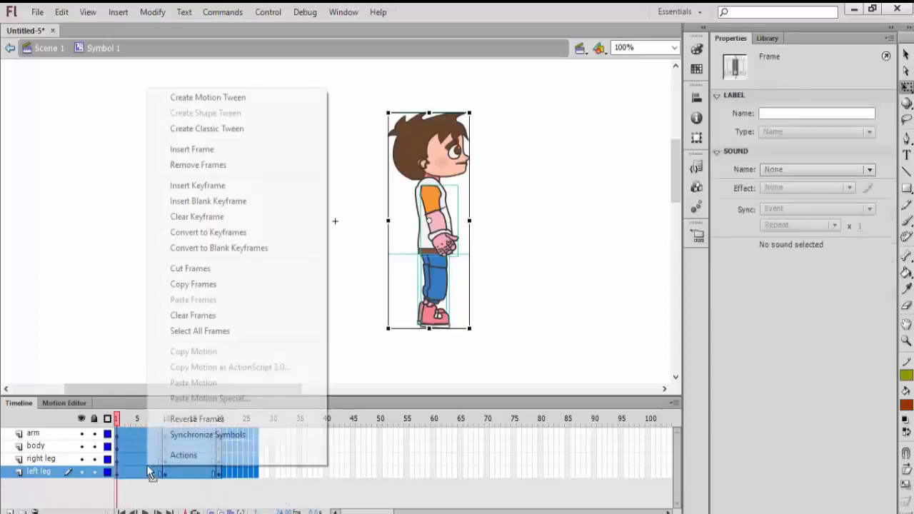
{"action": "left_click", "coordinate": [222, 133]}
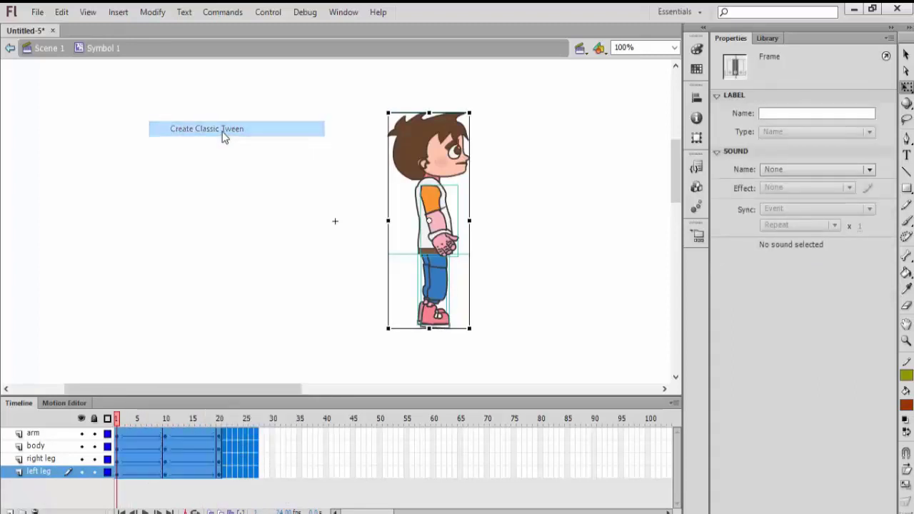
{"action": "left_click", "coordinate": [309, 472]}
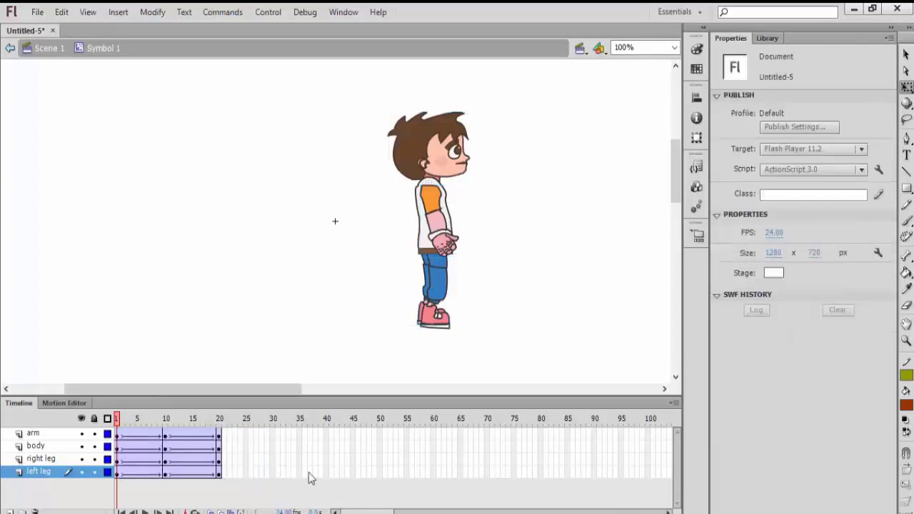
Step: Move the arm's transformation point to the shoulder in the keyframes at frames 1, 10 and 20
{"action": "left_click", "coordinate": [431, 204]}
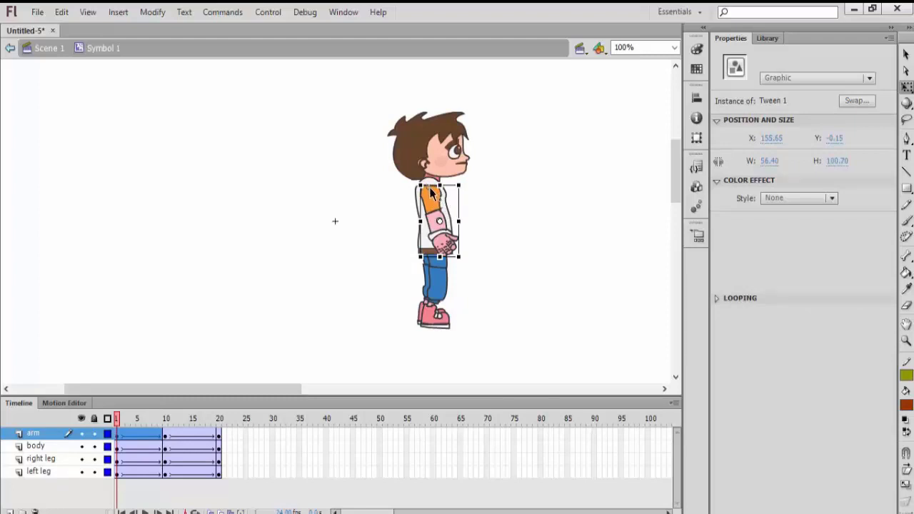
{"action": "left_click_drag", "start_coordinate": [439, 221], "coordinate": [429, 188]}
{"action": "left_click", "coordinate": [167, 436]}
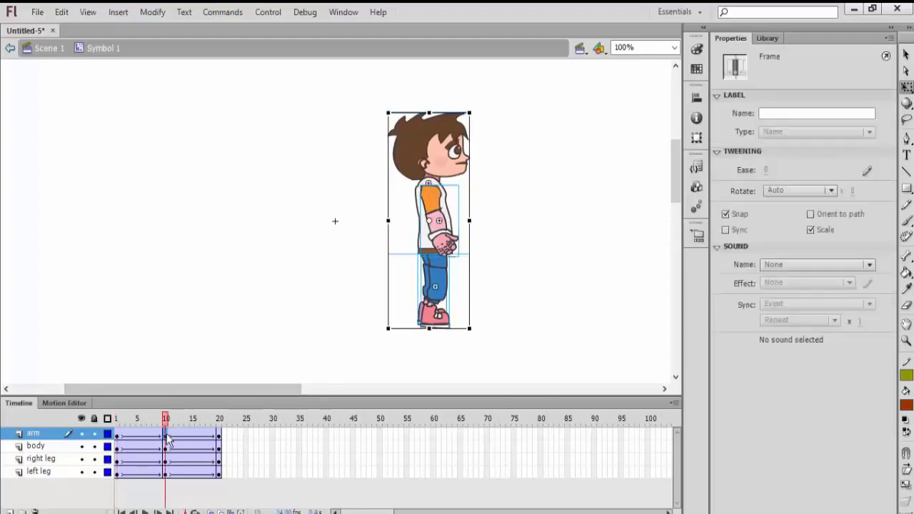
{"action": "left_click", "coordinate": [432, 207]}
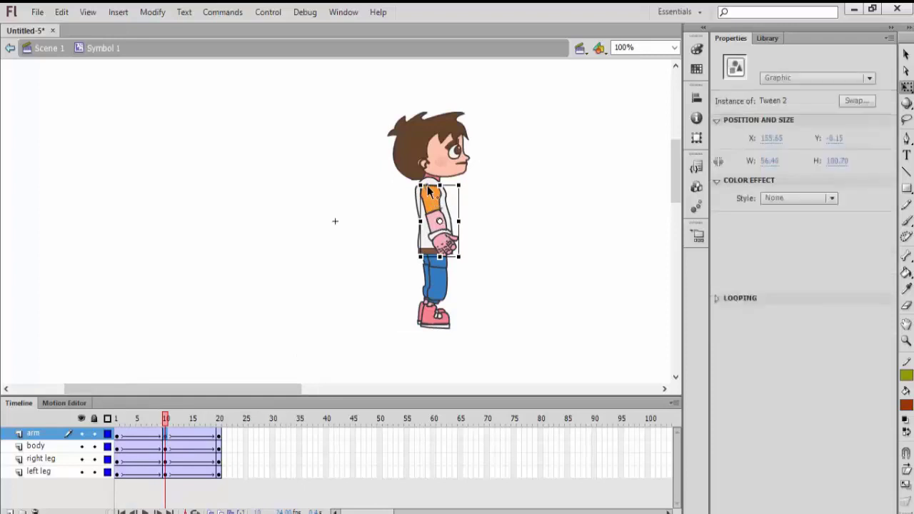
{"action": "left_click", "coordinate": [219, 436]}
{"action": "left_click", "coordinate": [438, 223]}
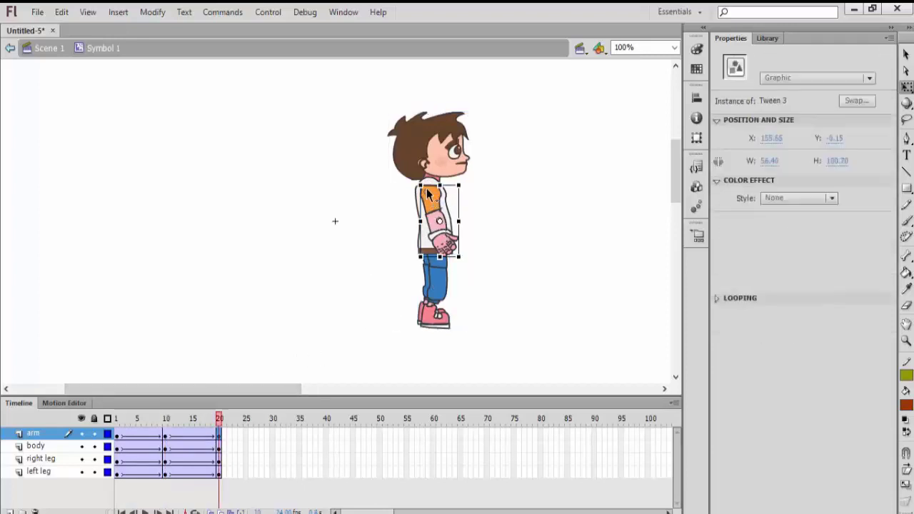
Step: Move the right leg's transformation point to the hip in the keyframes at frames 1, 10 and 20
{"action": "left_click", "coordinate": [443, 293]}
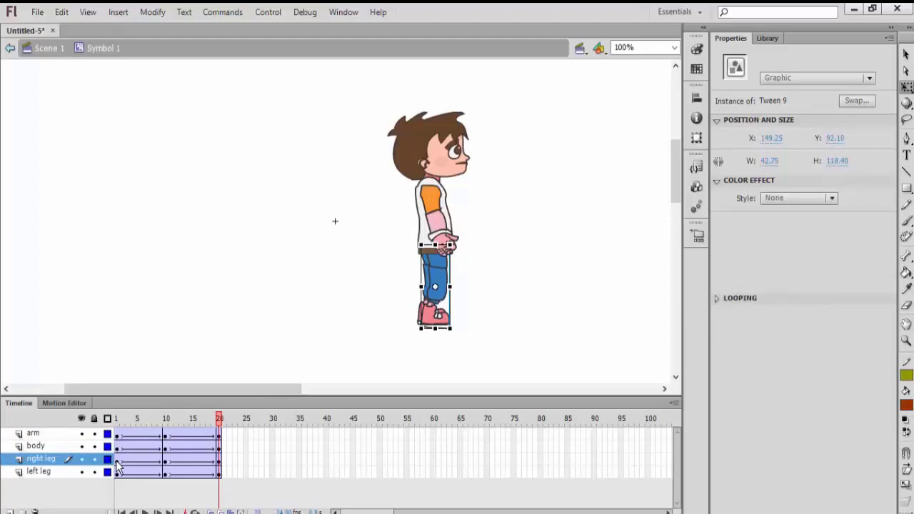
{"action": "left_click", "coordinate": [118, 462]}
{"action": "left_click", "coordinate": [437, 275]}
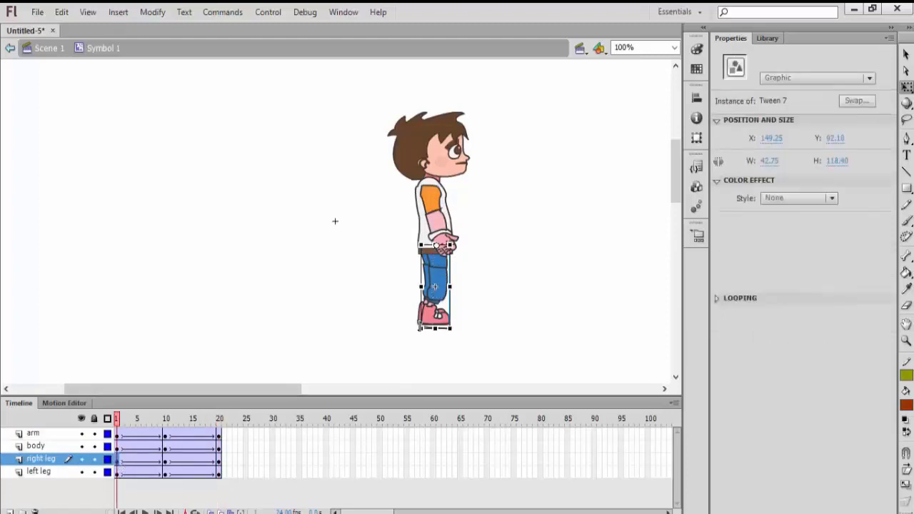
{"action": "left_click", "coordinate": [166, 461]}
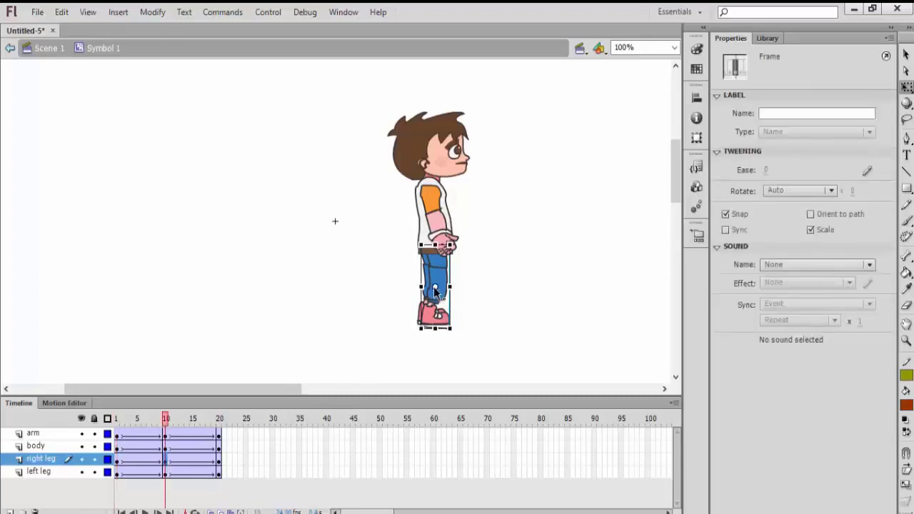
{"action": "left_click_drag", "start_coordinate": [436, 291], "coordinate": [436, 244]}
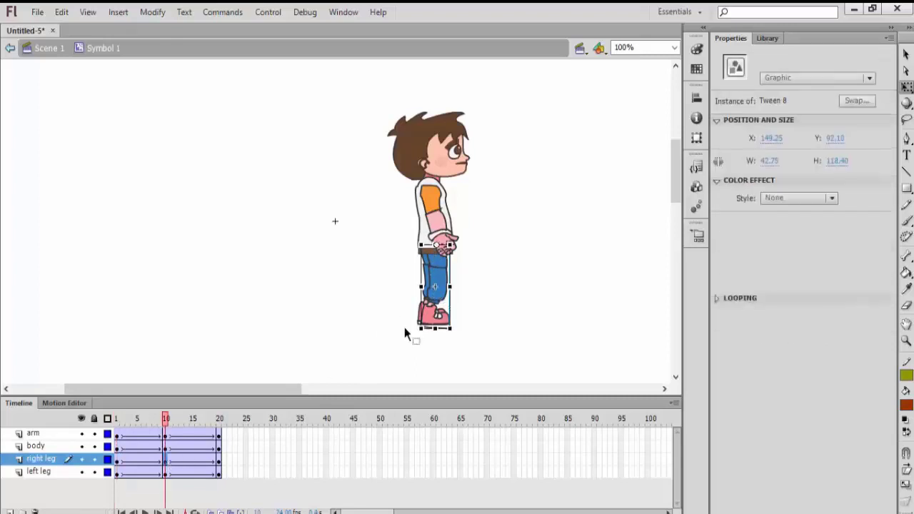
{"action": "left_click", "coordinate": [220, 461]}
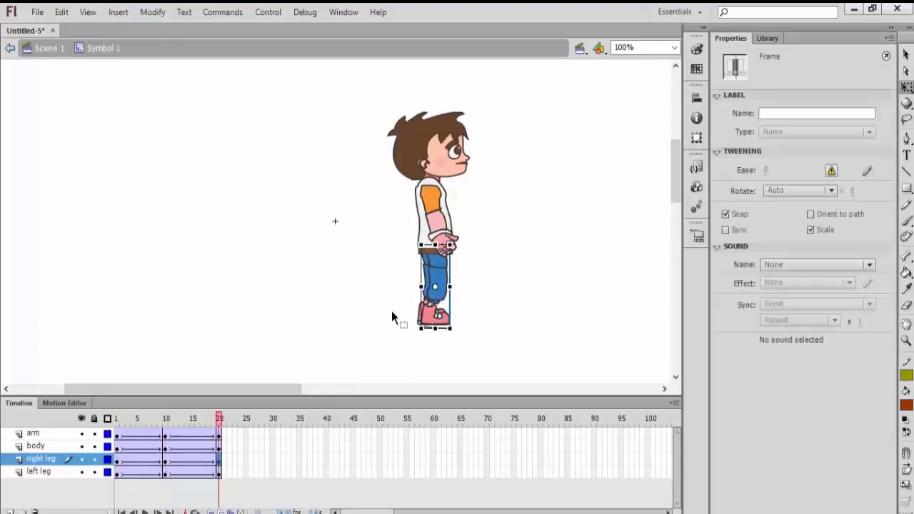
{"action": "left_click", "coordinate": [437, 268]}
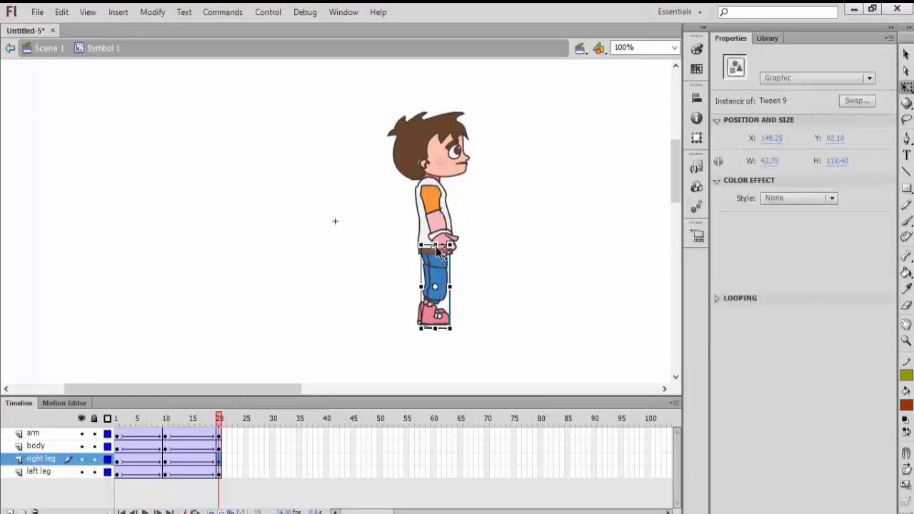
{"action": "left_click_drag", "start_coordinate": [438, 246], "coordinate": [436, 245]}
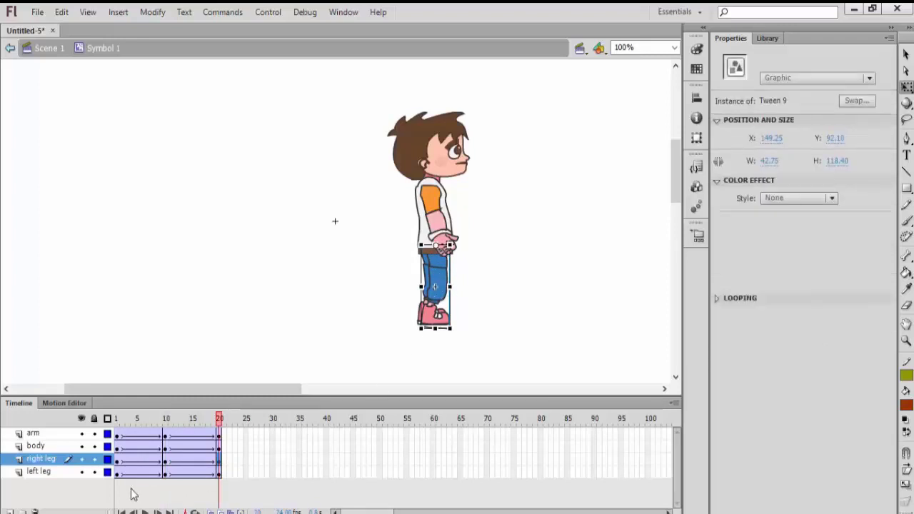
Step: Move the left leg's transformation point to the hip in the keyframes at frames 1, 10 and 20
{"action": "left_click", "coordinate": [116, 472]}
{"action": "left_click", "coordinate": [433, 277]}
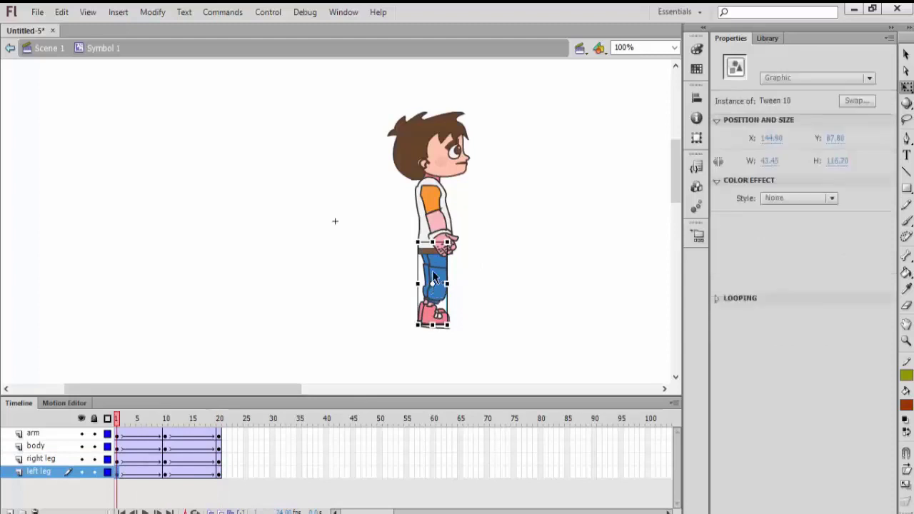
{"action": "left_click", "coordinate": [161, 472]}
{"action": "left_click", "coordinate": [165, 472]}
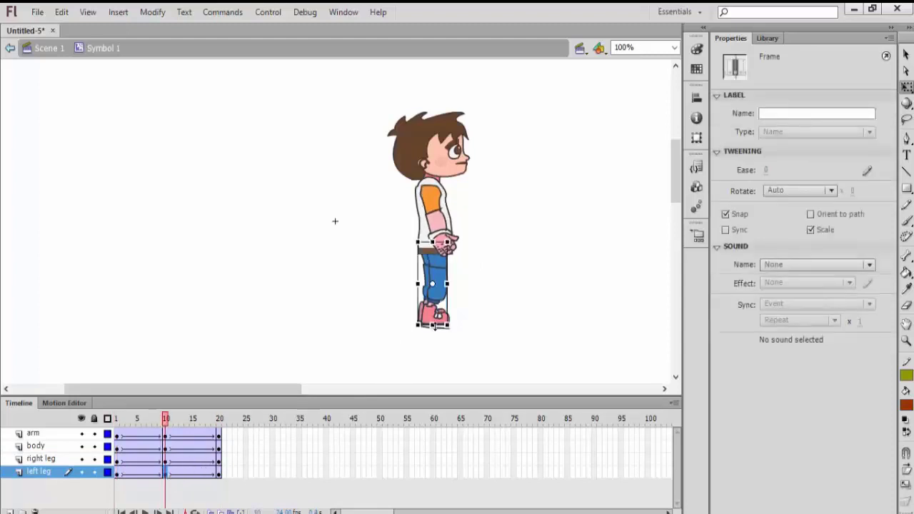
{"action": "left_click", "coordinate": [440, 293]}
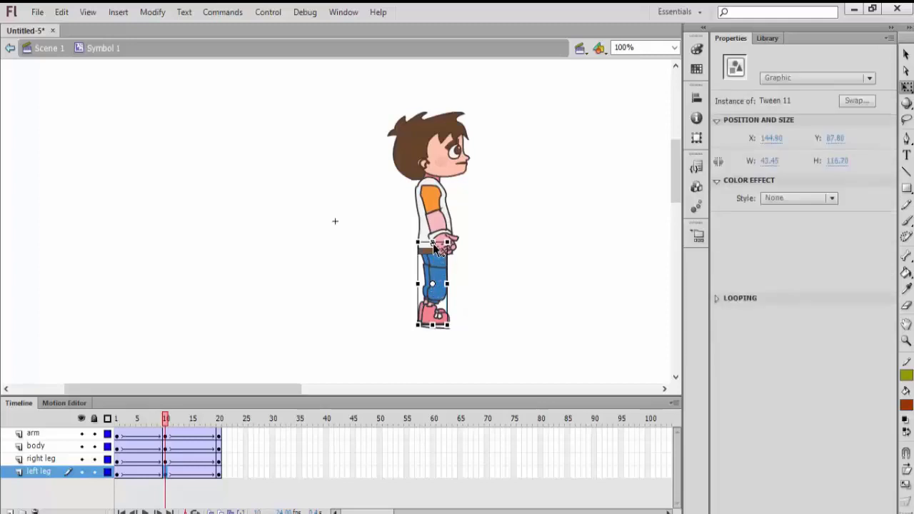
{"action": "left_click", "coordinate": [219, 473]}
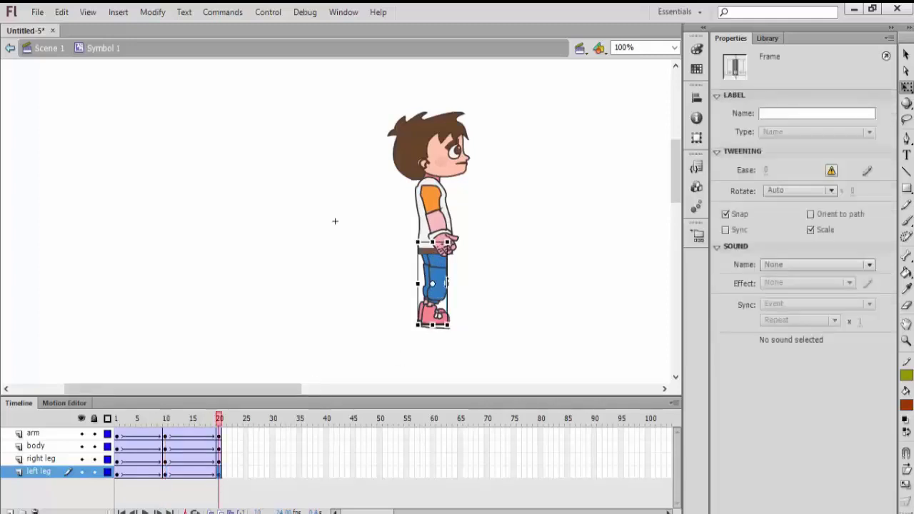
{"action": "left_click", "coordinate": [439, 289]}
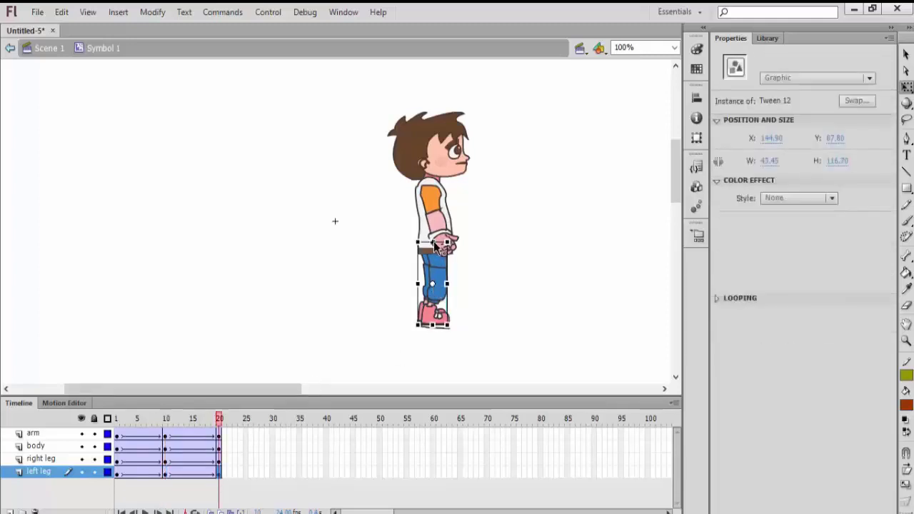
{"action": "left_click", "coordinate": [542, 300]}
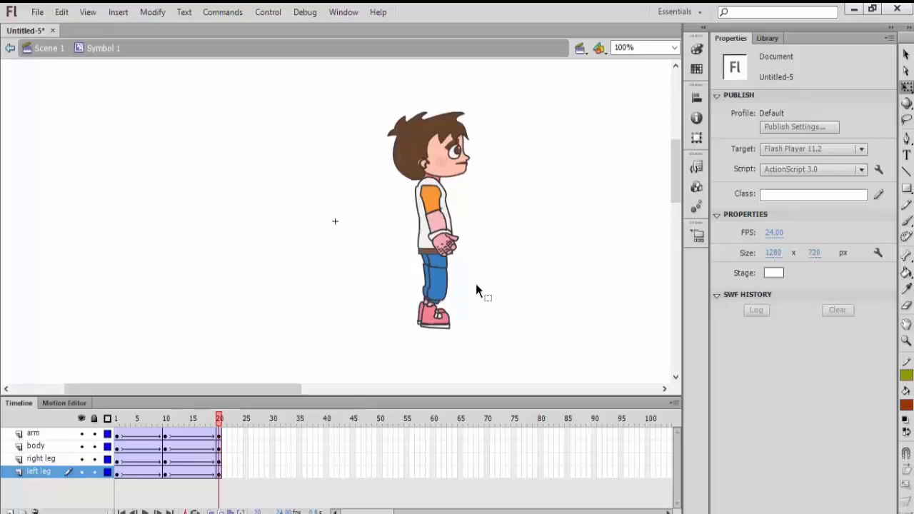
Step: In frame 1, rotate the right leg forward from the hip and swing the arm slightly forward from the shoulder
{"action": "left_click", "coordinate": [118, 459]}
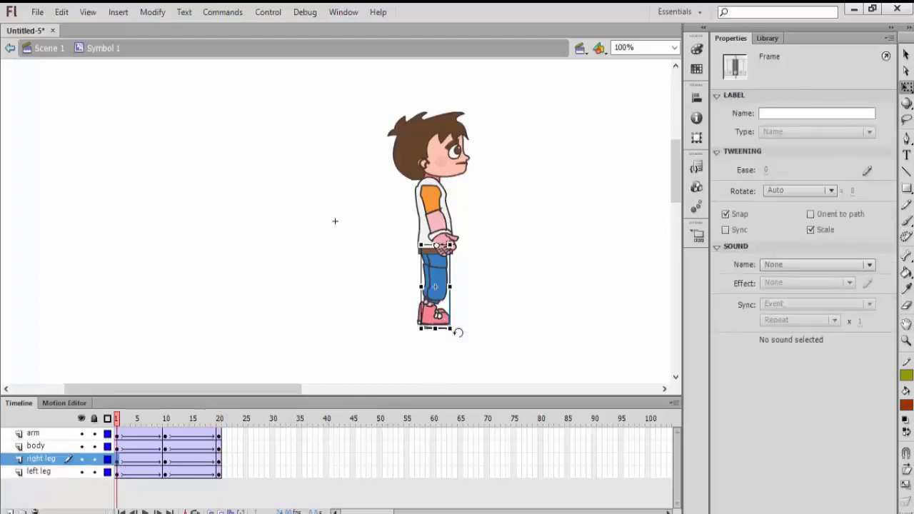
{"action": "left_click_drag", "start_coordinate": [458, 332], "coordinate": [482, 322]}
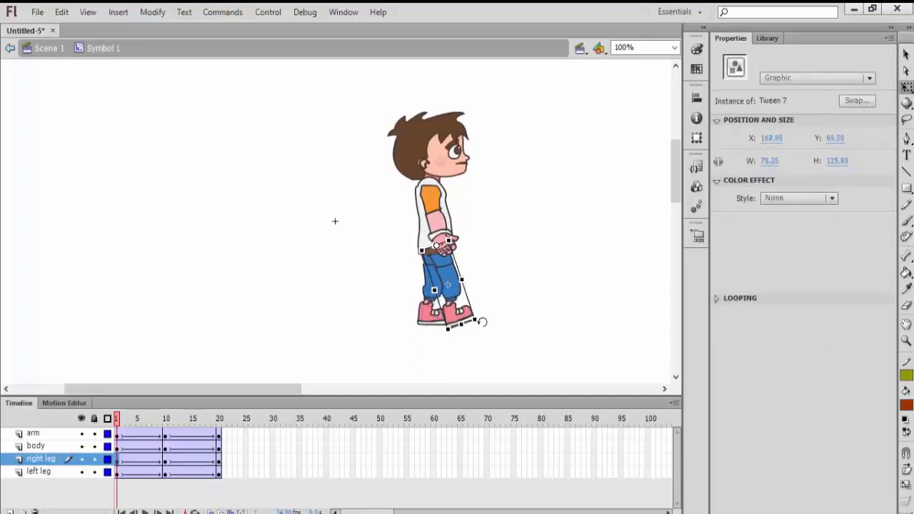
{"action": "left_click", "coordinate": [118, 434]}
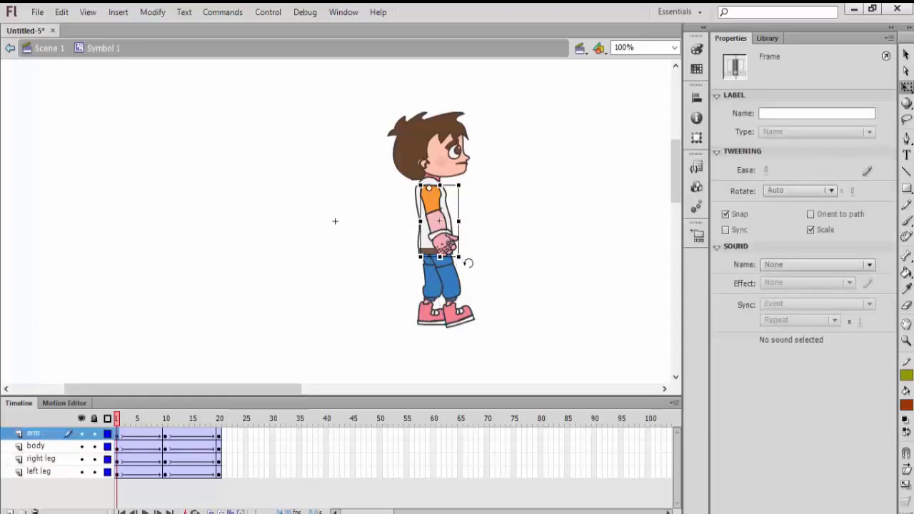
{"action": "left_click_drag", "start_coordinate": [468, 263], "coordinate": [486, 259]}
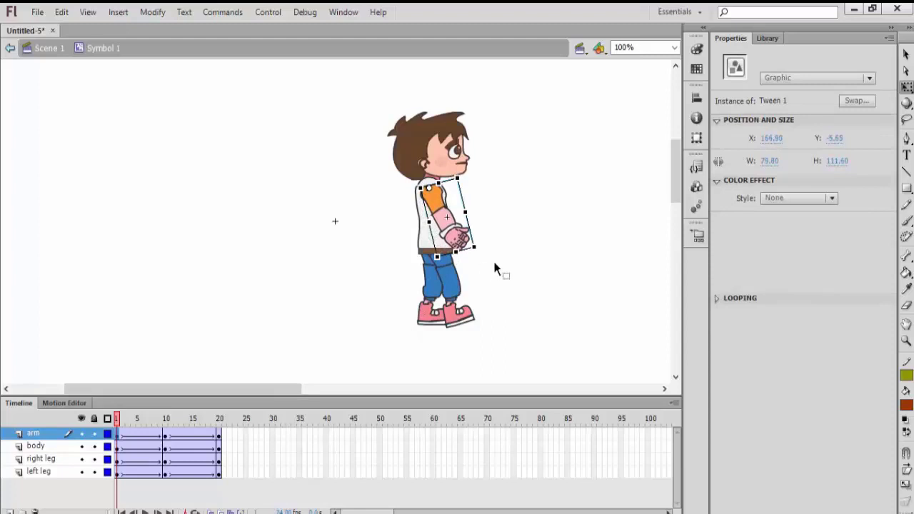
Step: In frame 1, rotate the left leg backward from the hip to complete the open stride
{"action": "left_click", "coordinate": [117, 474]}
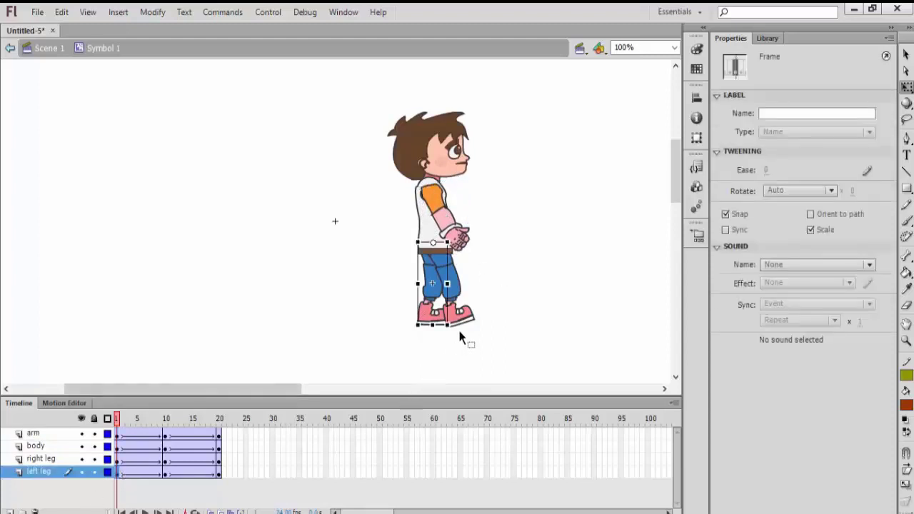
{"action": "left_click_drag", "start_coordinate": [457, 328], "coordinate": [438, 328]}
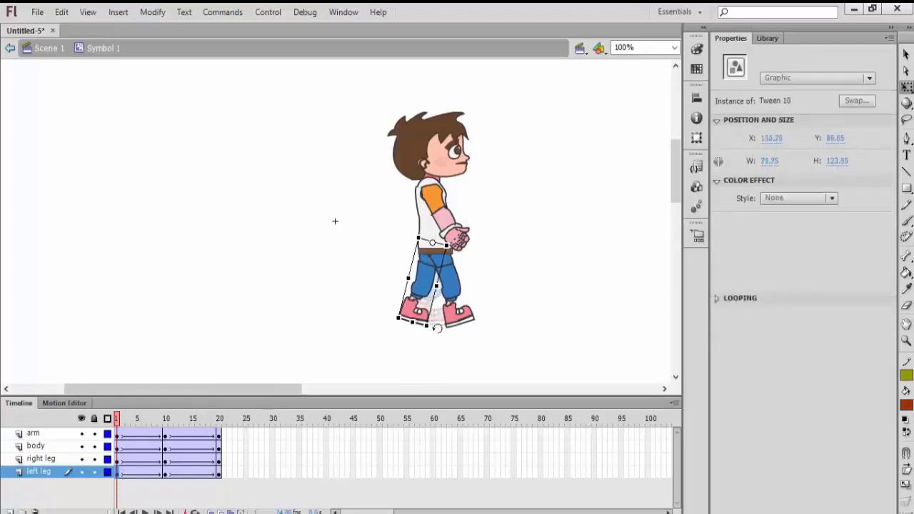
{"action": "left_click", "coordinate": [450, 350]}
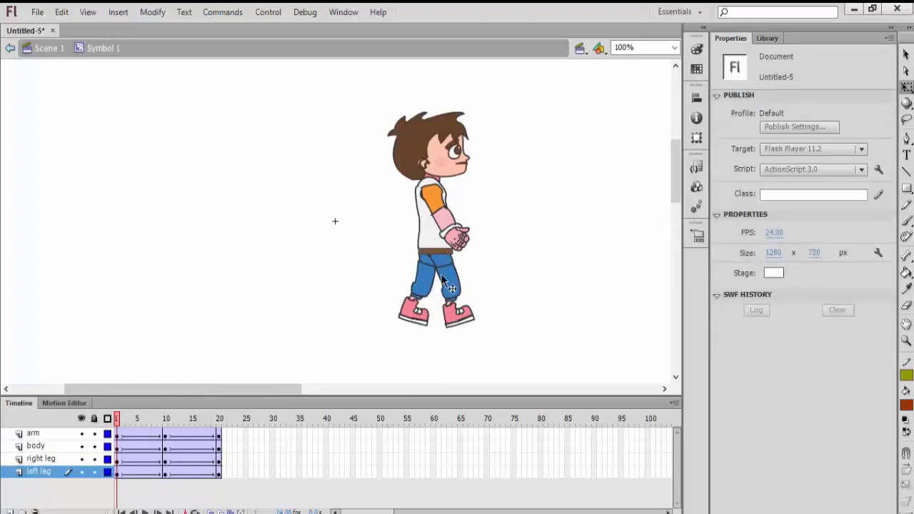
Step: In frame 10, rotate the right leg backward from the hip, opposite to its frame 1 pose
{"action": "left_click", "coordinate": [164, 460]}
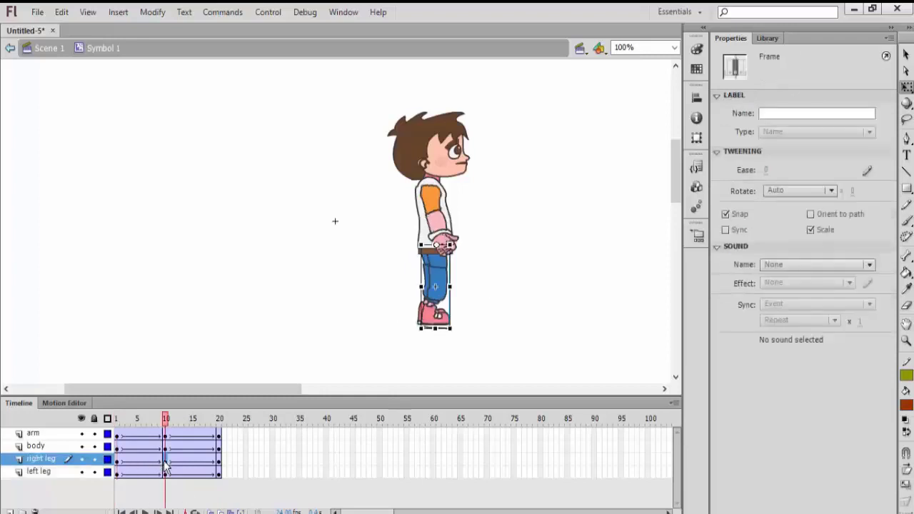
{"action": "left_click", "coordinate": [108, 459]}
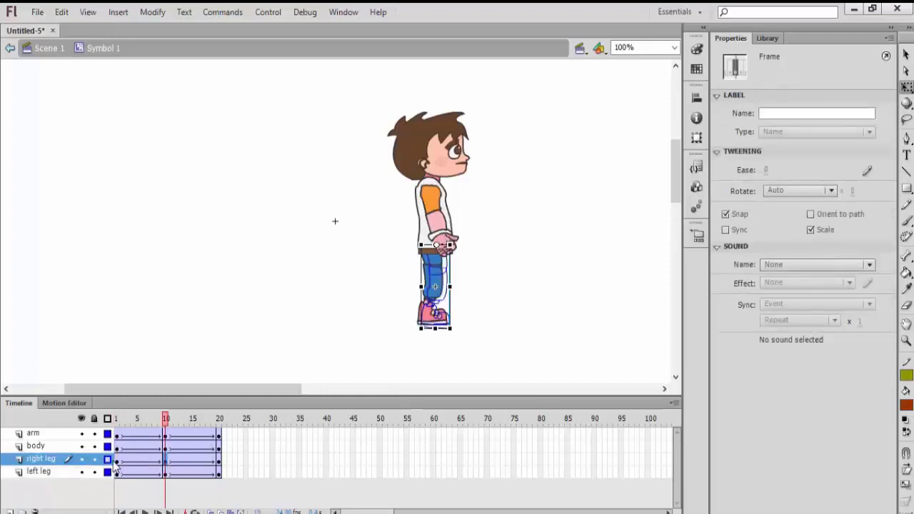
{"action": "left_click", "coordinate": [108, 460]}
{"action": "left_click", "coordinate": [118, 473]}
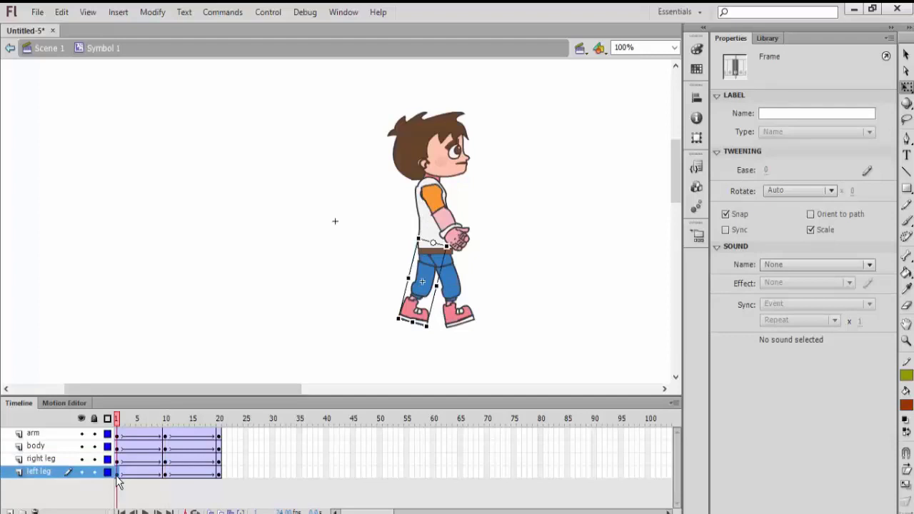
{"action": "left_click", "coordinate": [118, 460]}
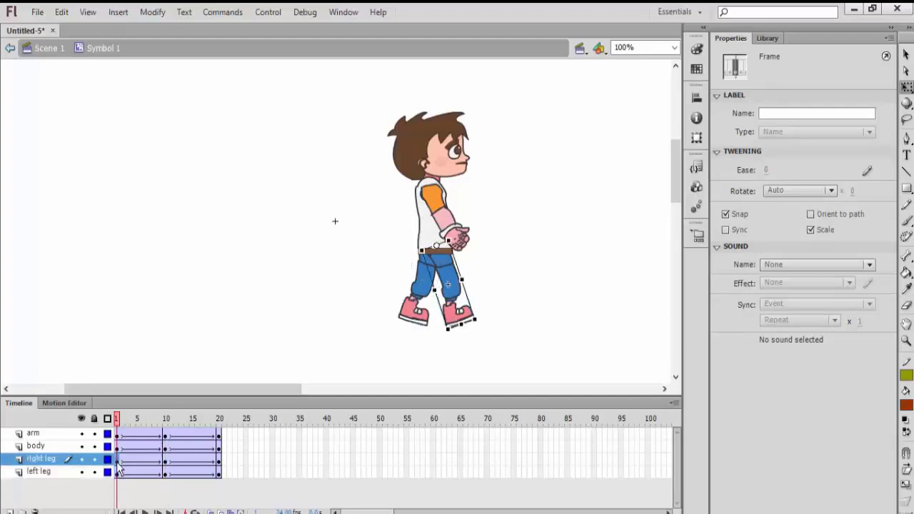
{"action": "left_click", "coordinate": [165, 461]}
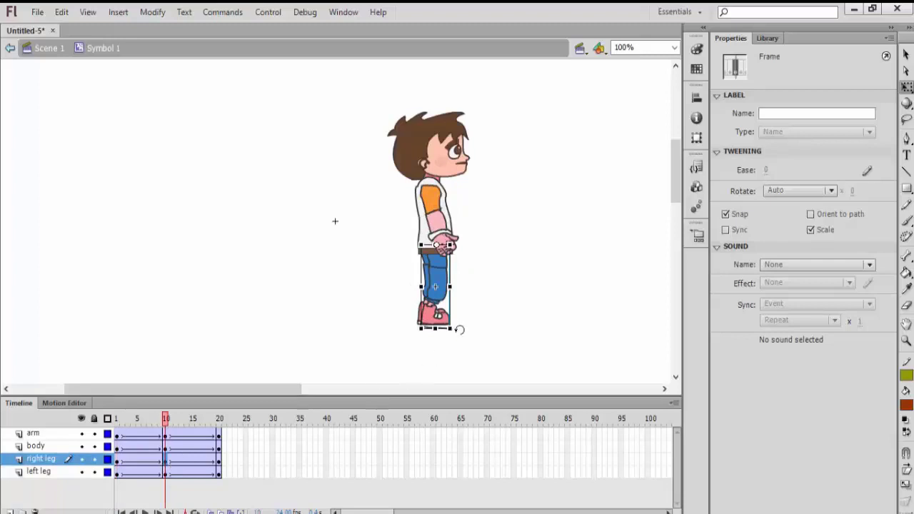
{"action": "left_click_drag", "start_coordinate": [459, 329], "coordinate": [424, 327]}
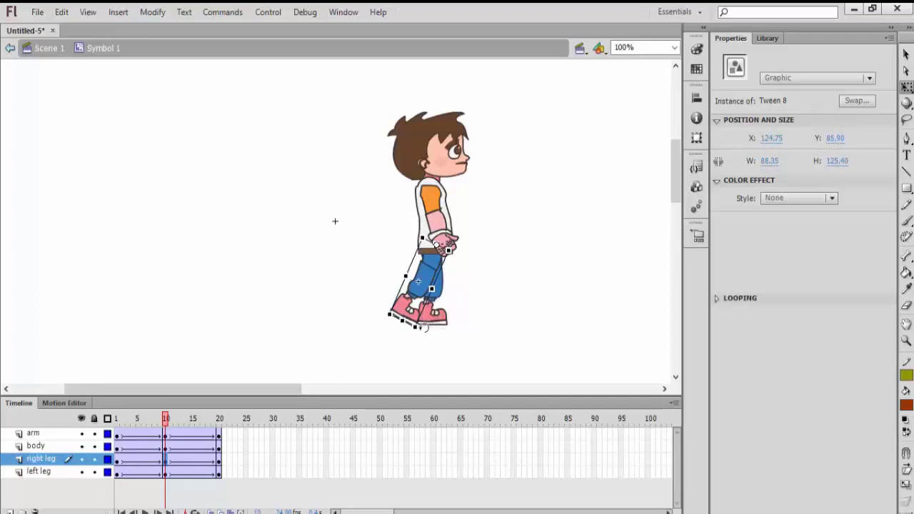
Step: In frame 10, rotate the left leg forward from the hip to open the opposite stride
{"action": "left_click", "coordinate": [163, 474]}
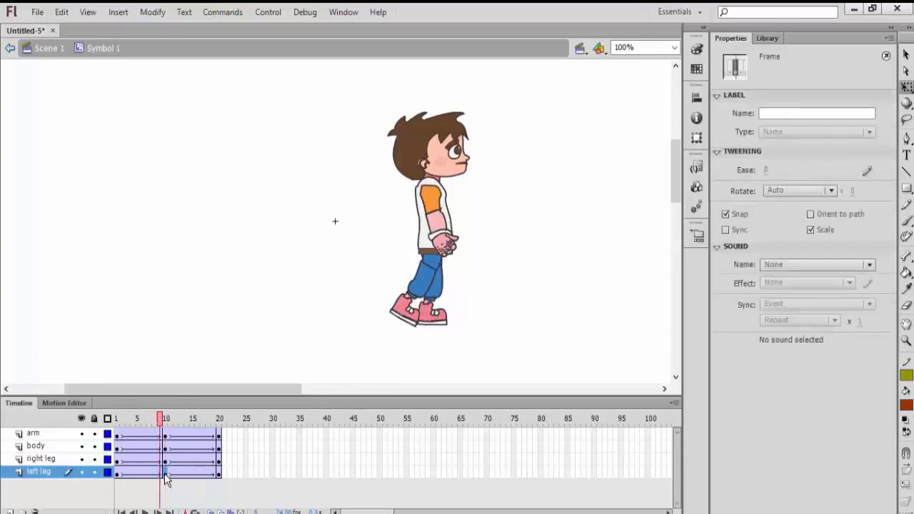
{"action": "left_click_drag", "start_coordinate": [452, 327], "coordinate": [481, 325]}
{"action": "left_click", "coordinate": [481, 357]}
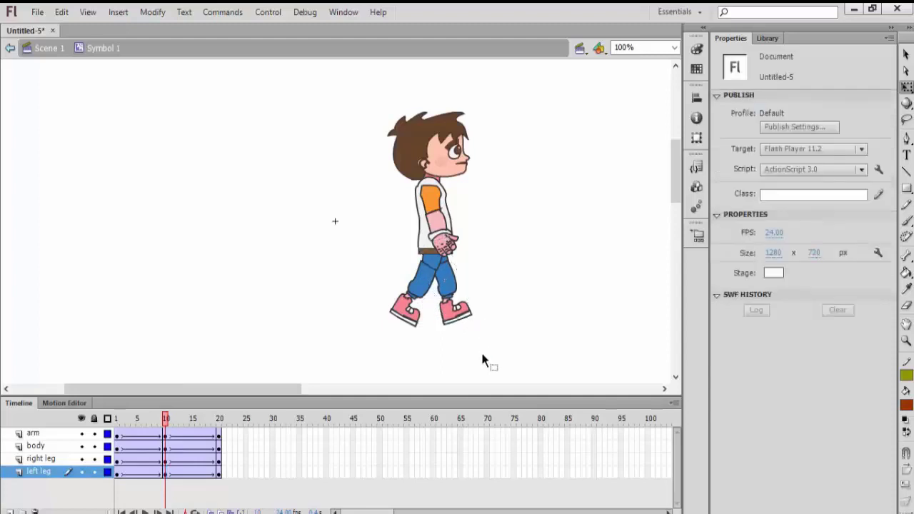
Step: Compare the leg and arm poses in the keyframes at frames 1 and 10
{"action": "left_click", "coordinate": [117, 459]}
{"action": "left_click", "coordinate": [119, 474]}
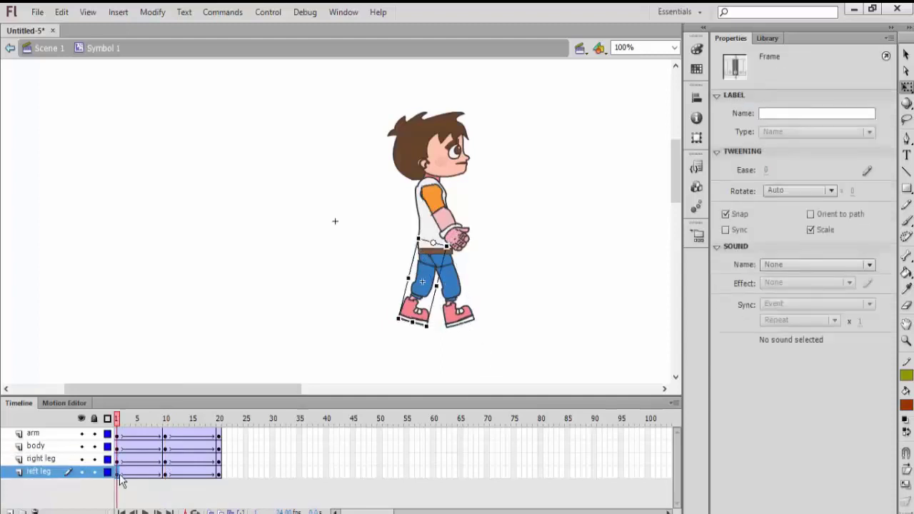
{"action": "left_click", "coordinate": [164, 472]}
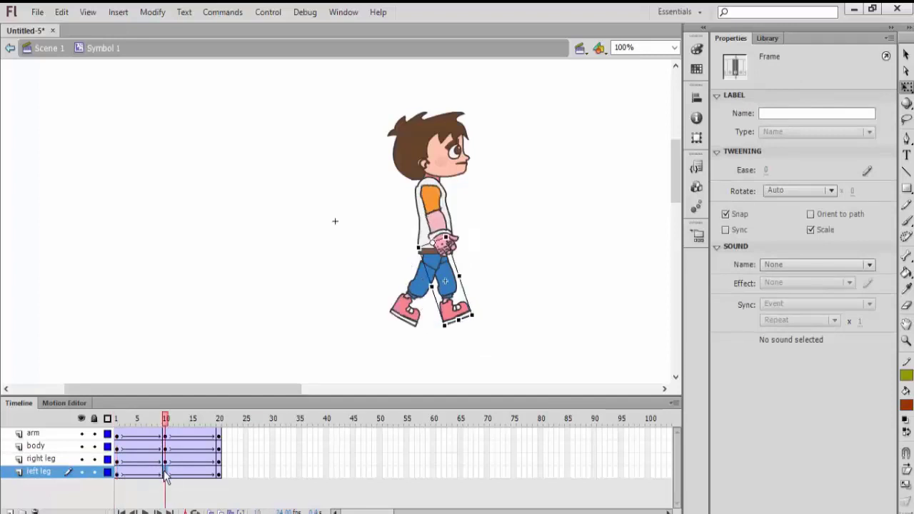
{"action": "left_click", "coordinate": [165, 459]}
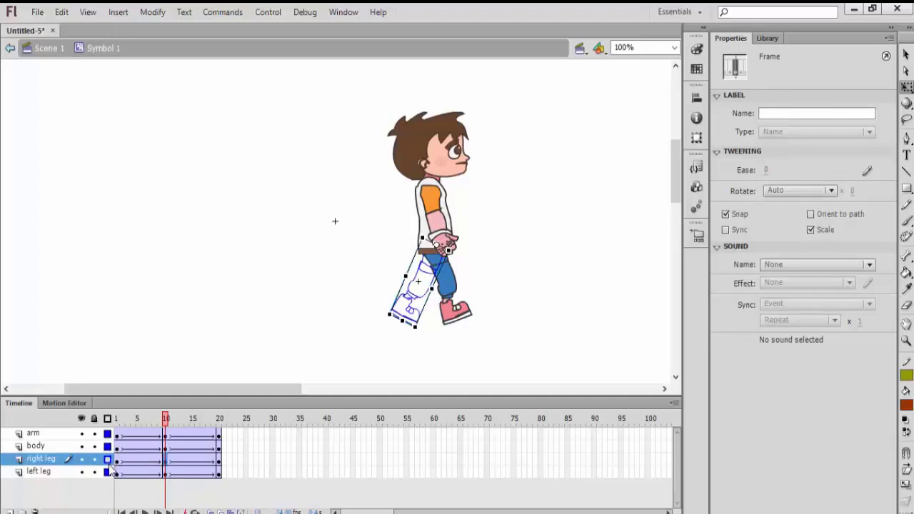
{"action": "left_click", "coordinate": [118, 460]}
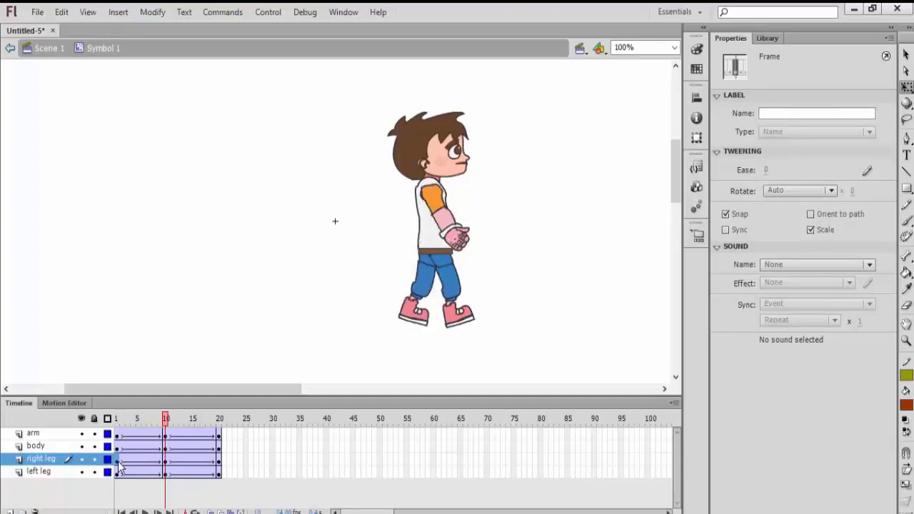
{"action": "left_click", "coordinate": [118, 434]}
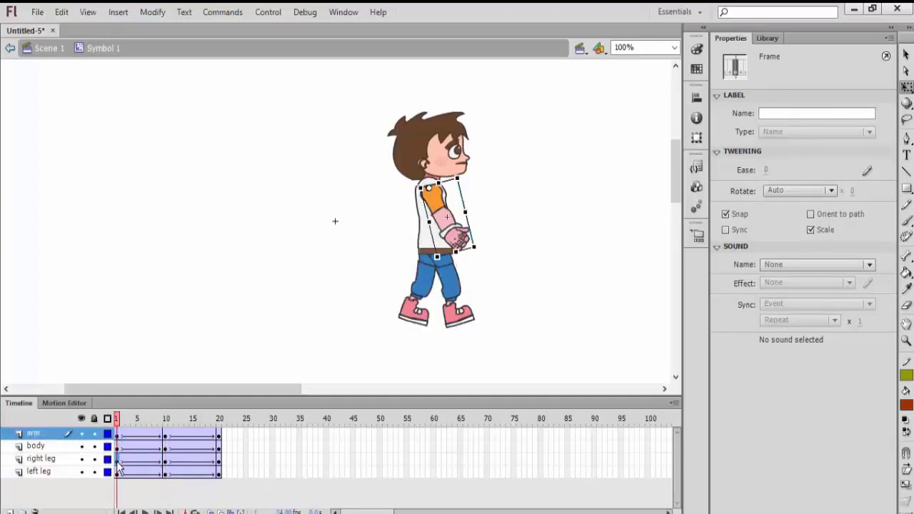
{"action": "left_click", "coordinate": [118, 462]}
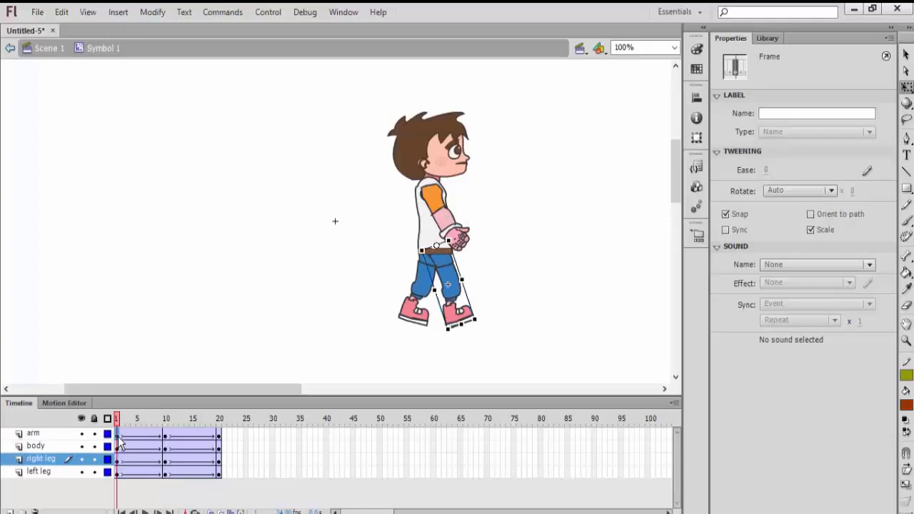
{"action": "left_click", "coordinate": [119, 435]}
Step: In frame 10, swing the arm backward from the shoulder
{"action": "left_click", "coordinate": [163, 434]}
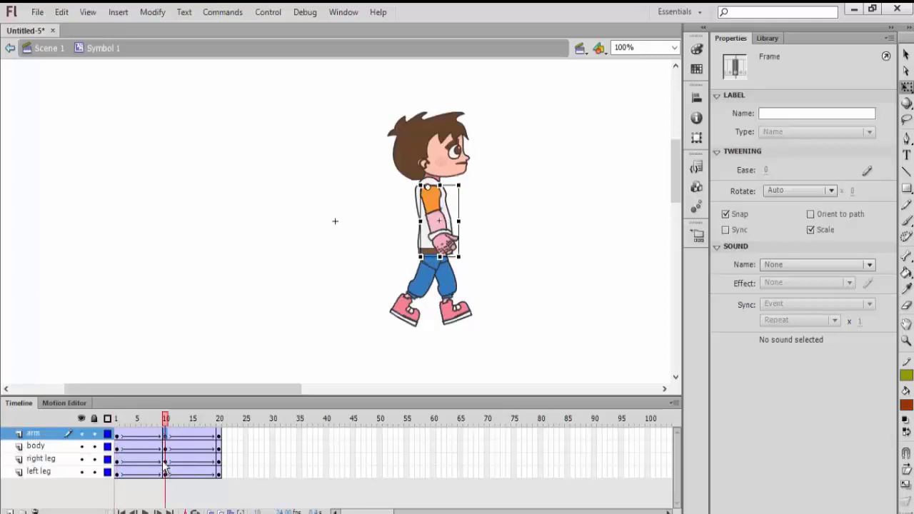
{"action": "left_click", "coordinate": [165, 459]}
{"action": "left_click", "coordinate": [167, 437]}
{"action": "left_click_drag", "start_coordinate": [466, 261], "coordinate": [443, 272]}
{"action": "left_click", "coordinate": [502, 284]}
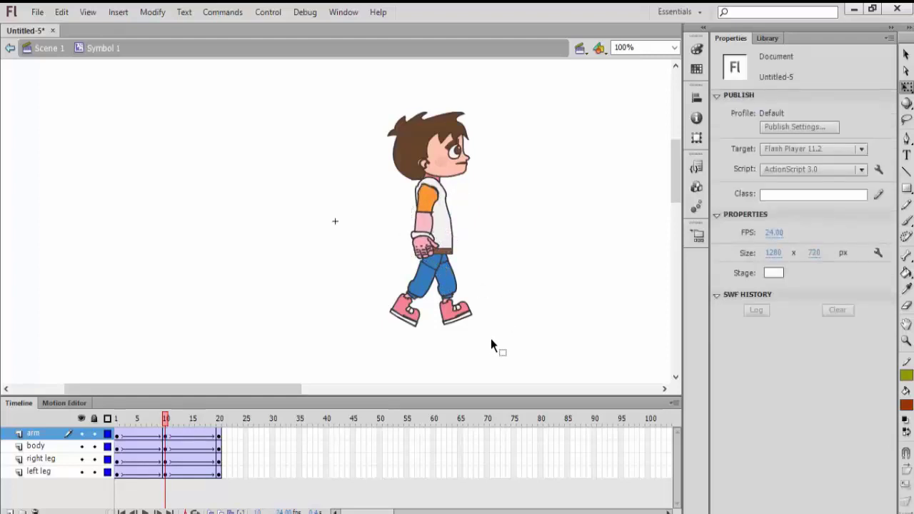
Step: In frame 20, rotate the right leg forward and the left leg backward from the hip, as in frame 1
{"action": "left_click", "coordinate": [220, 460]}
{"action": "left_click", "coordinate": [165, 460]}
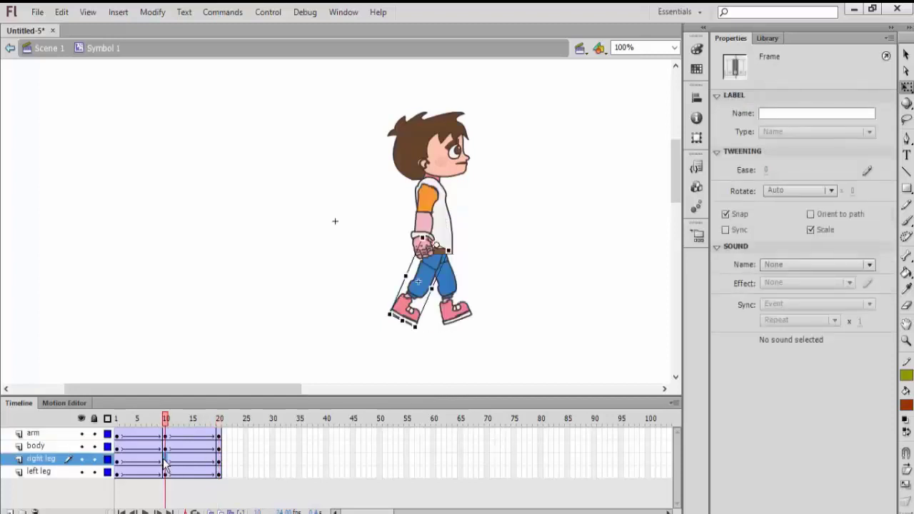
{"action": "left_click", "coordinate": [221, 460]}
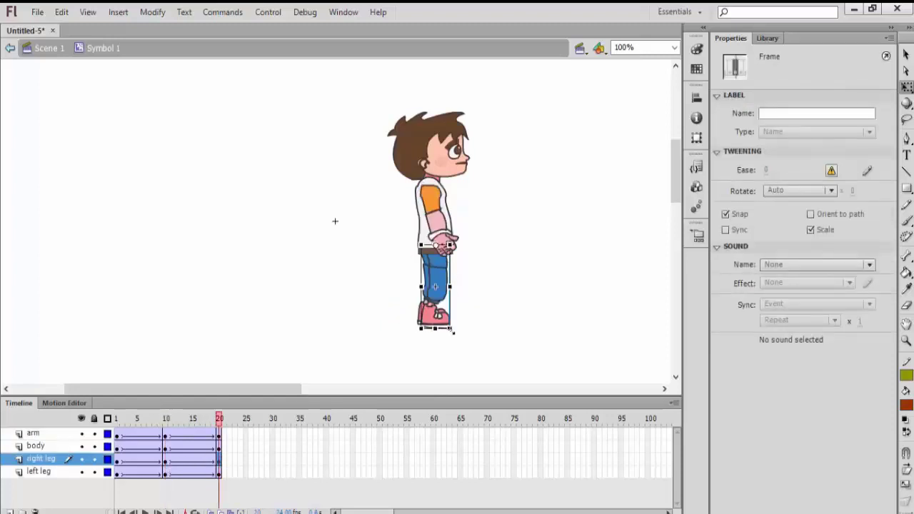
{"action": "left_click_drag", "start_coordinate": [456, 333], "coordinate": [488, 325]}
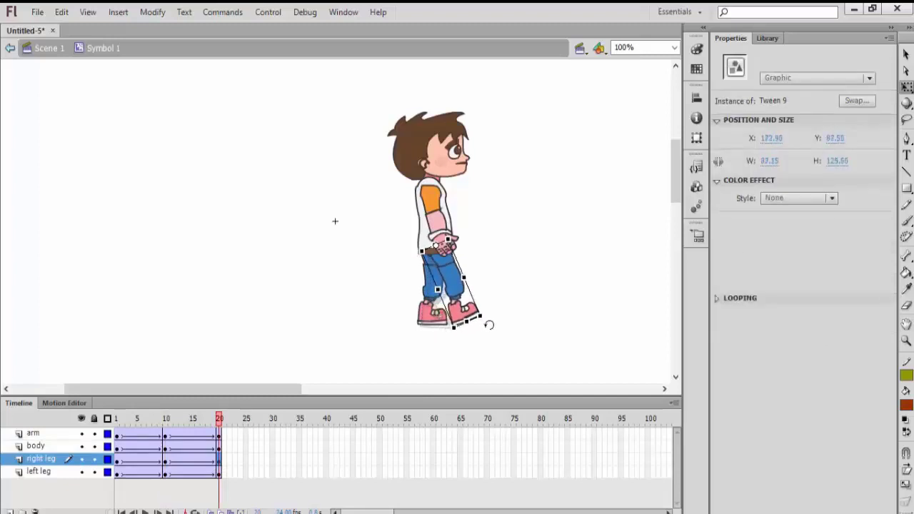
{"action": "left_click", "coordinate": [221, 474]}
{"action": "left_click_drag", "start_coordinate": [447, 329], "coordinate": [418, 330]}
Step: In frame 20, swing the arm slightly forward from the shoulder
{"action": "left_click", "coordinate": [220, 434]}
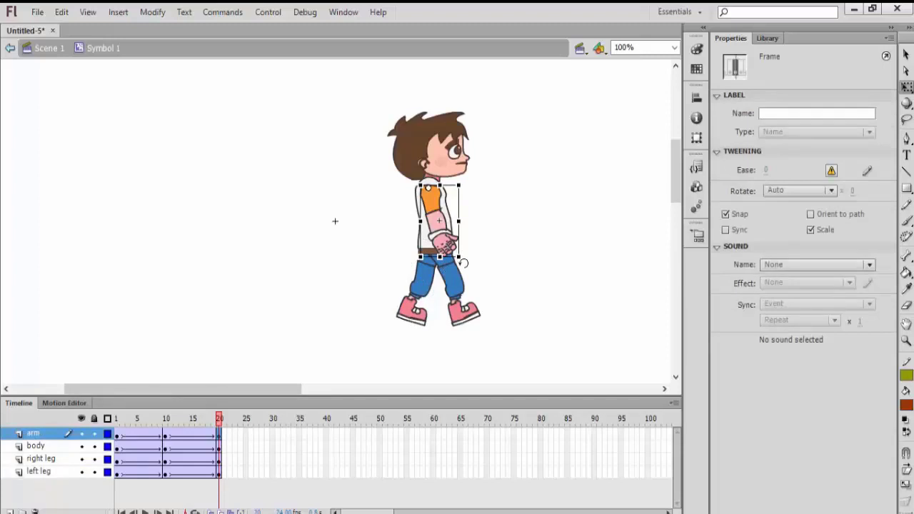
{"action": "left_click_drag", "start_coordinate": [462, 263], "coordinate": [474, 262]}
{"action": "left_click", "coordinate": [505, 278]}
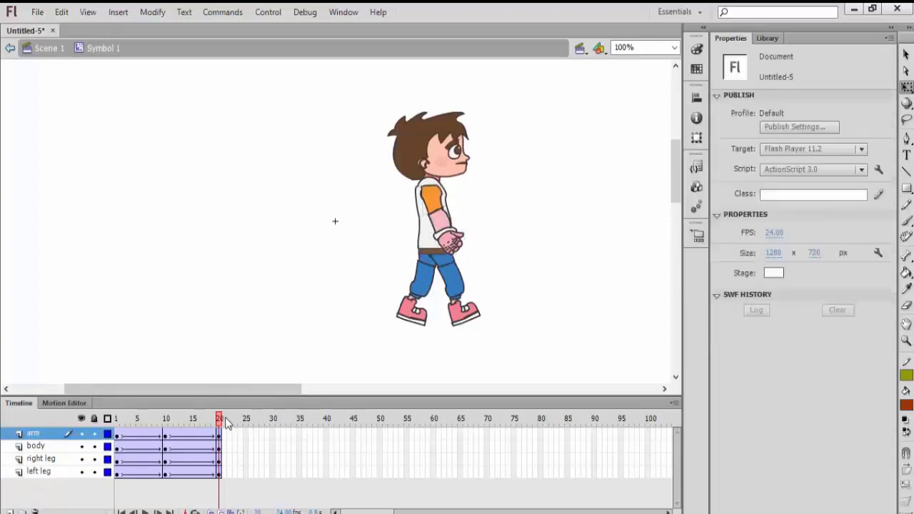
Step: Scrub through the walk cycle's frames and play it back to check the motion
{"action": "left_click_drag", "start_coordinate": [221, 420], "coordinate": [176, 420]}
{"action": "left_click", "coordinate": [203, 419]}
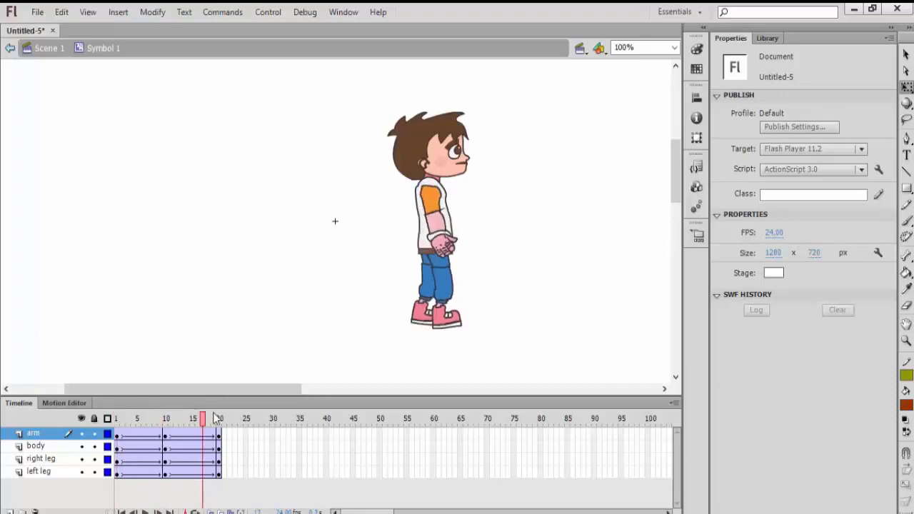
{"action": "key", "text": "Return"}
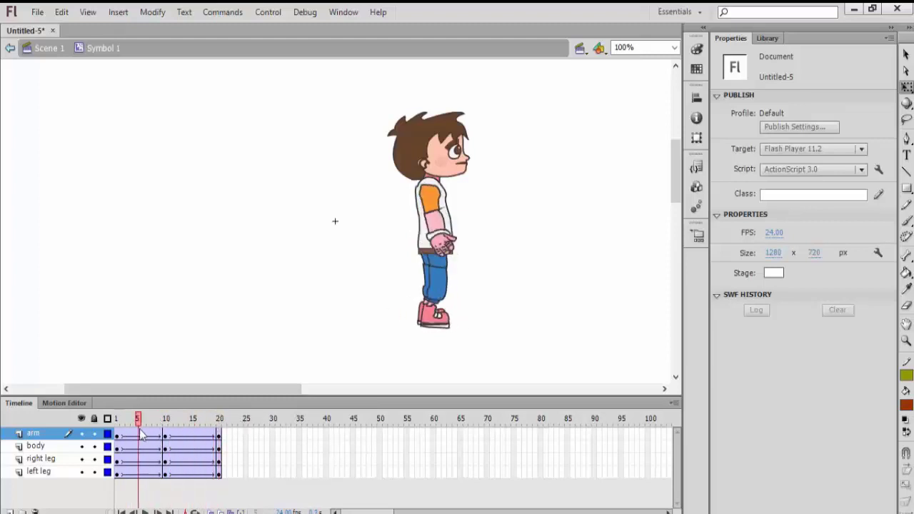
Step: In Scene 1, place an instance of Symbol 1, enlarged to almost the stage's height, at the stage's left edge
{"action": "left_click", "coordinate": [40, 50]}
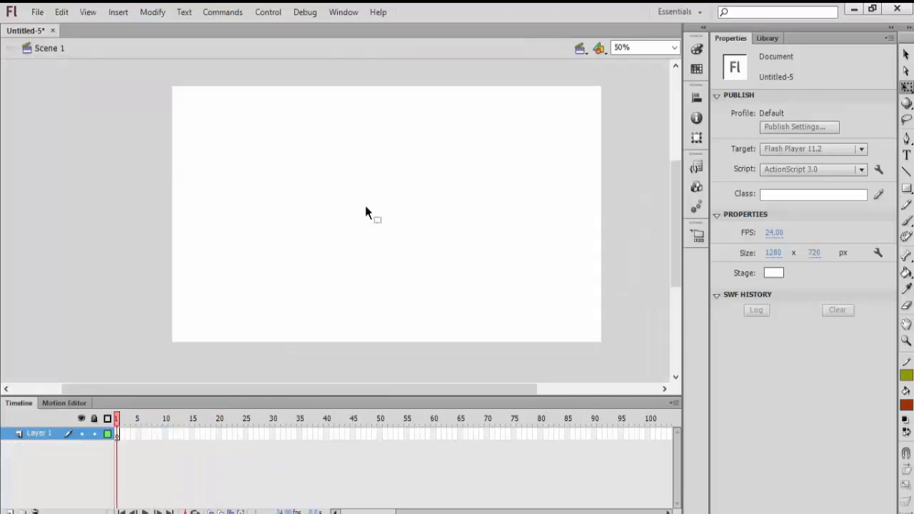
{"action": "left_click", "coordinate": [768, 38]}
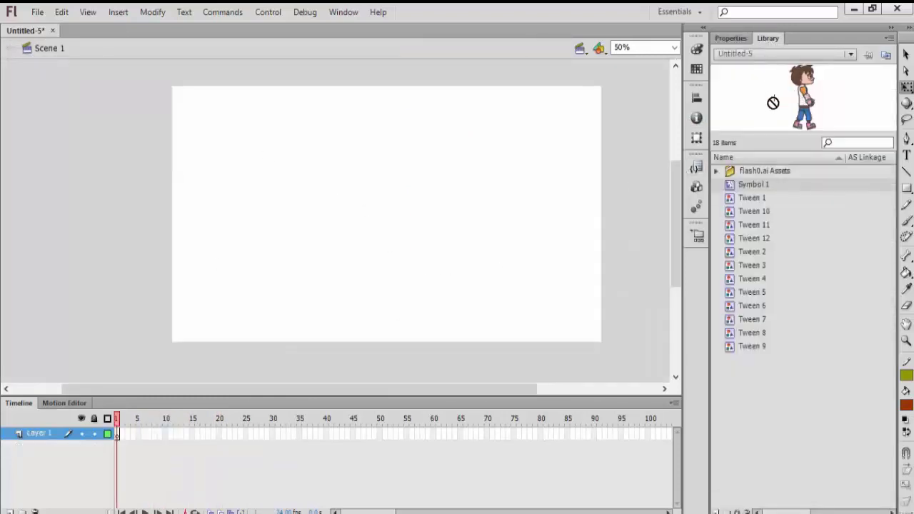
{"action": "left_click_drag", "start_coordinate": [772, 103], "coordinate": [412, 181]}
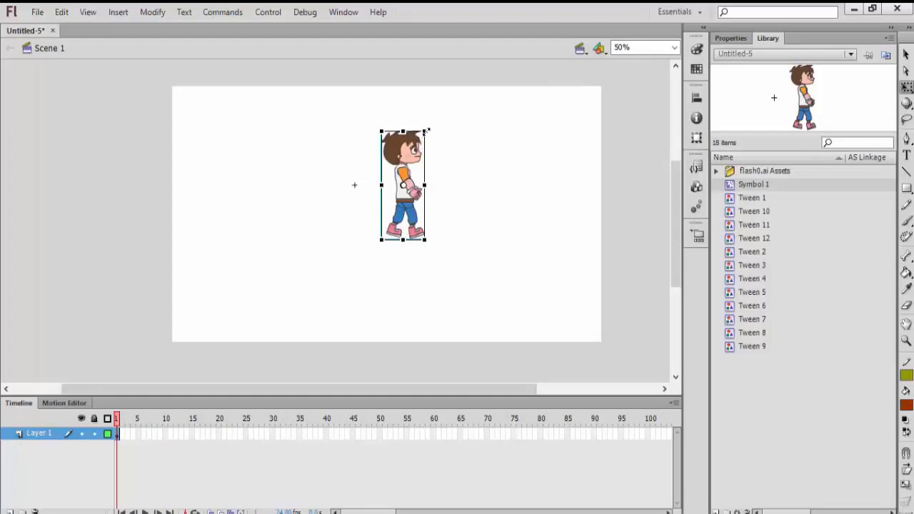
{"action": "left_click_drag", "start_coordinate": [424, 130], "coordinate": [531, 74]}
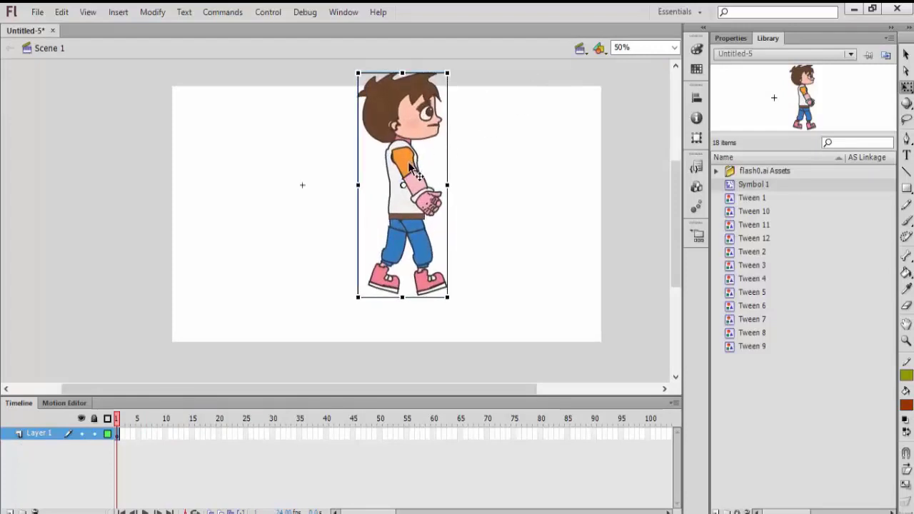
{"action": "left_click_drag", "start_coordinate": [412, 168], "coordinate": [227, 245]}
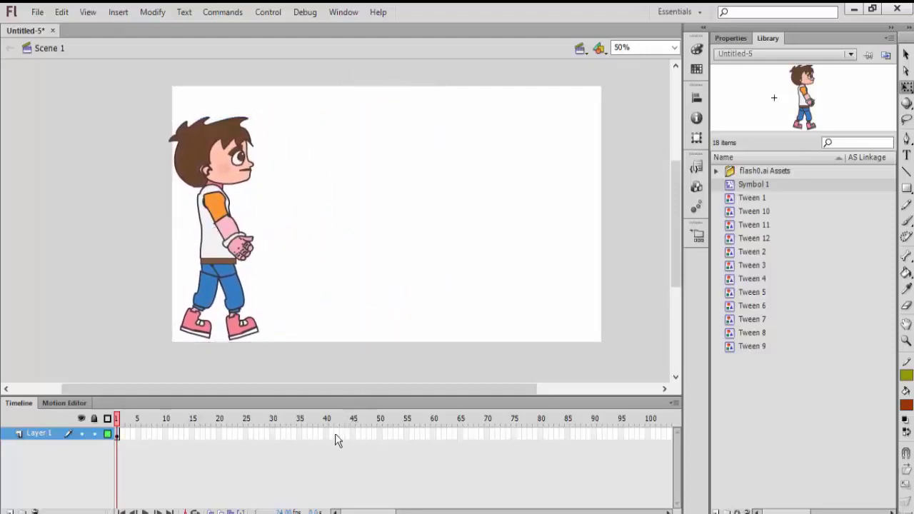
Step: Extend Layer 1 to a keyframe at frame 100 and create a classic tween between frames 1 and 100
{"action": "right_click", "coordinate": [645, 434]}
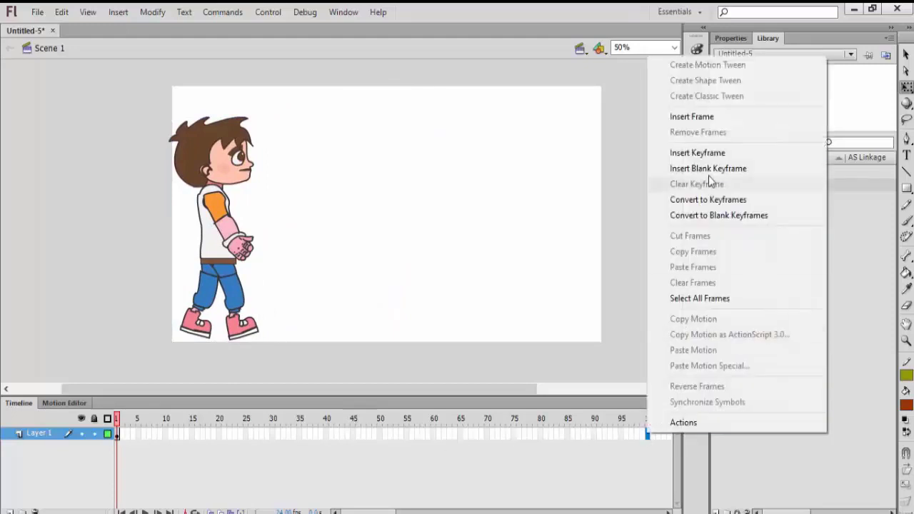
{"action": "left_click", "coordinate": [711, 119]}
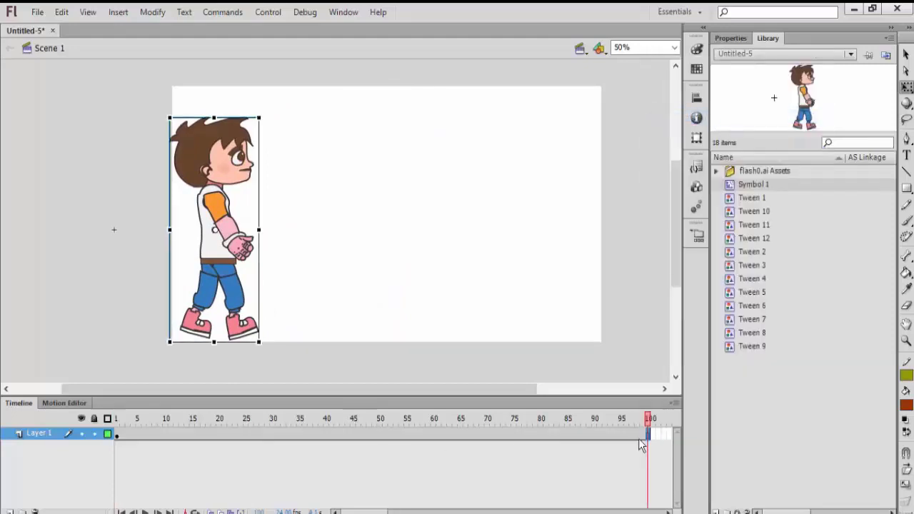
{"action": "right_click", "coordinate": [649, 441]}
{"action": "left_click", "coordinate": [688, 166]}
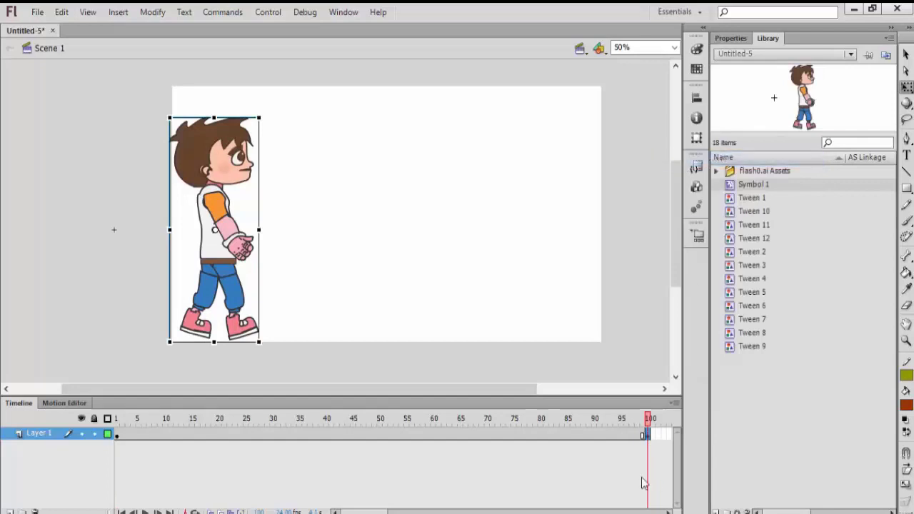
{"action": "right_click", "coordinate": [568, 443]}
{"action": "left_click", "coordinate": [639, 98]}
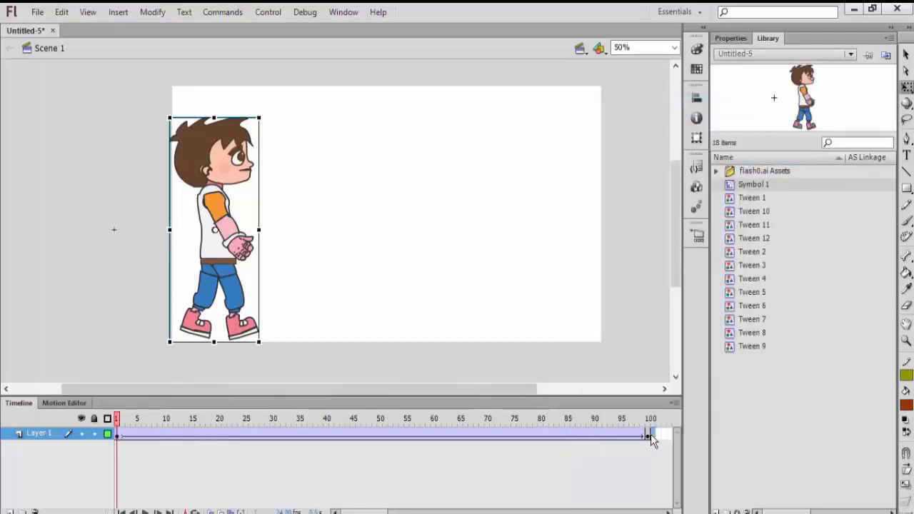
Step: In frame 100, shrink the character to less than half its size and move it just beyond the stage's right edge
{"action": "left_click_drag", "start_coordinate": [246, 229], "coordinate": [551, 226]}
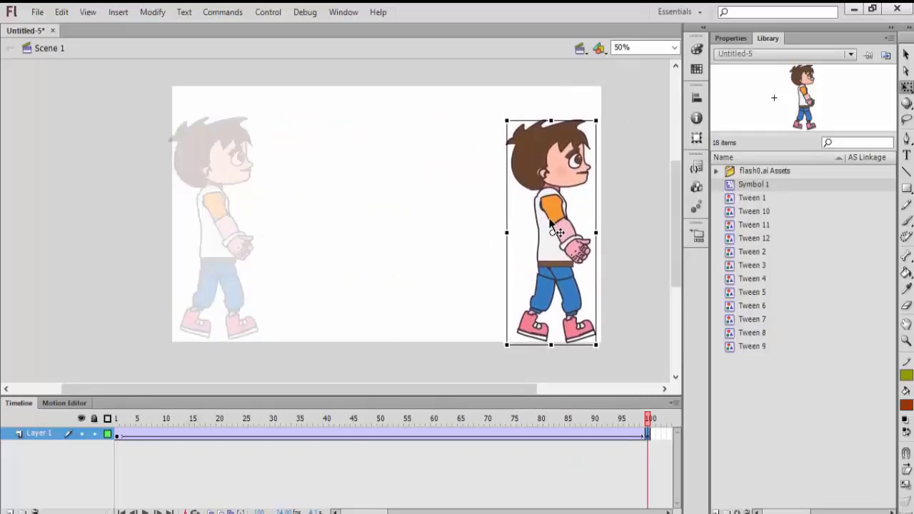
{"action": "left_click_drag", "start_coordinate": [551, 223], "coordinate": [555, 221]}
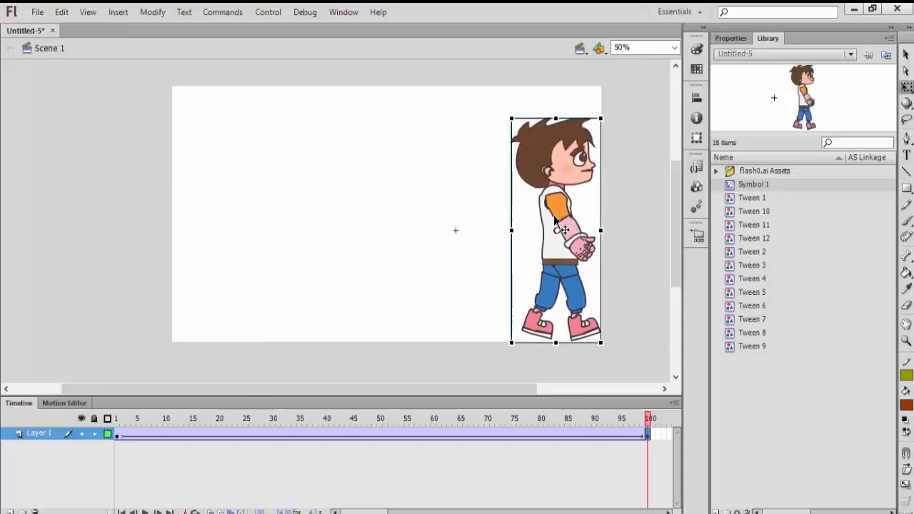
{"action": "left_click_drag", "start_coordinate": [602, 119], "coordinate": [581, 155]}
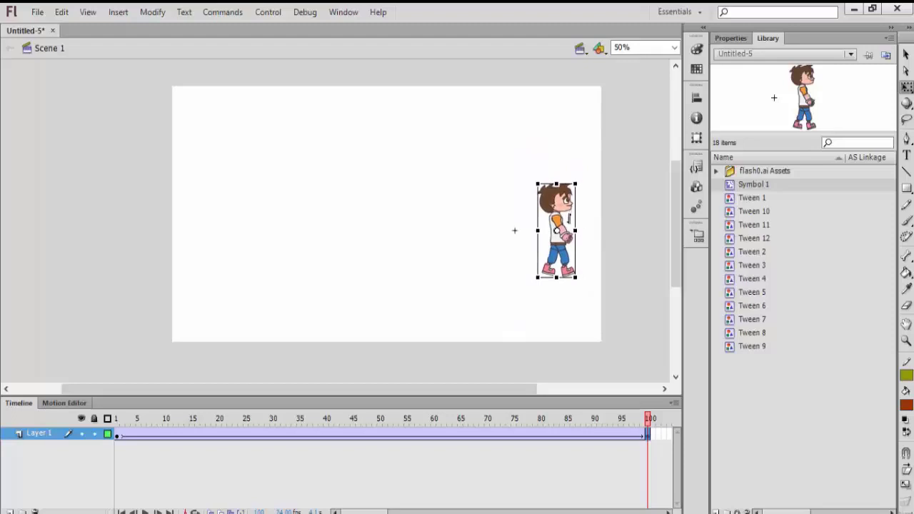
{"action": "left_click_drag", "start_coordinate": [562, 230], "coordinate": [625, 234]}
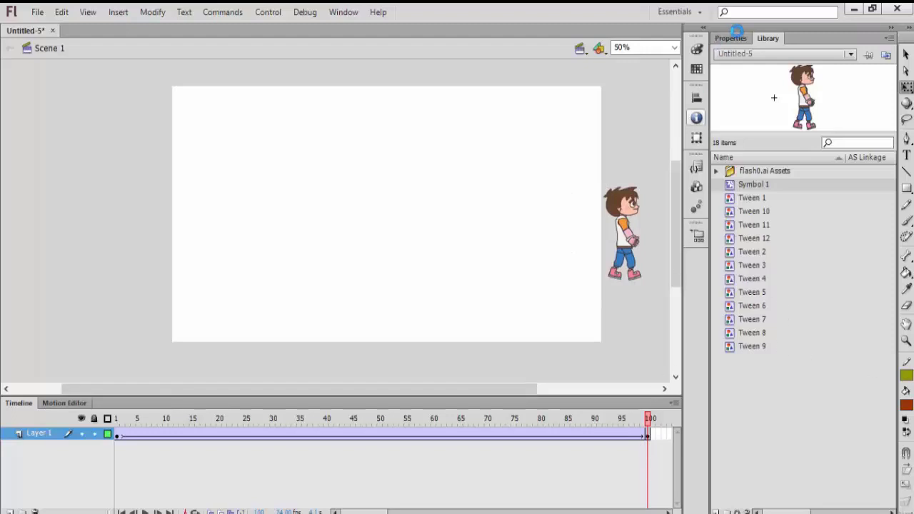
Step: Set the document's frame rate to 12 fps and test the movie, closing the preview when finished
{"action": "left_click", "coordinate": [730, 38]}
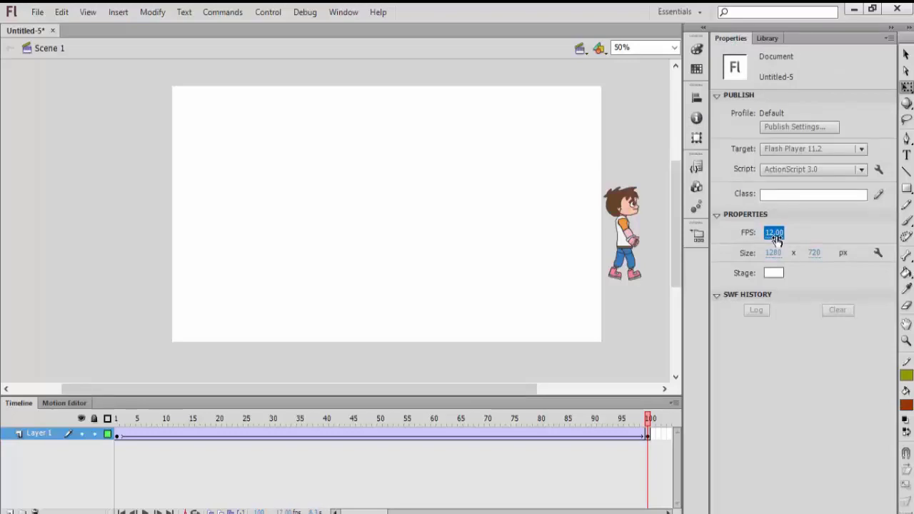
{"action": "key", "text": "ctrl+Return"}
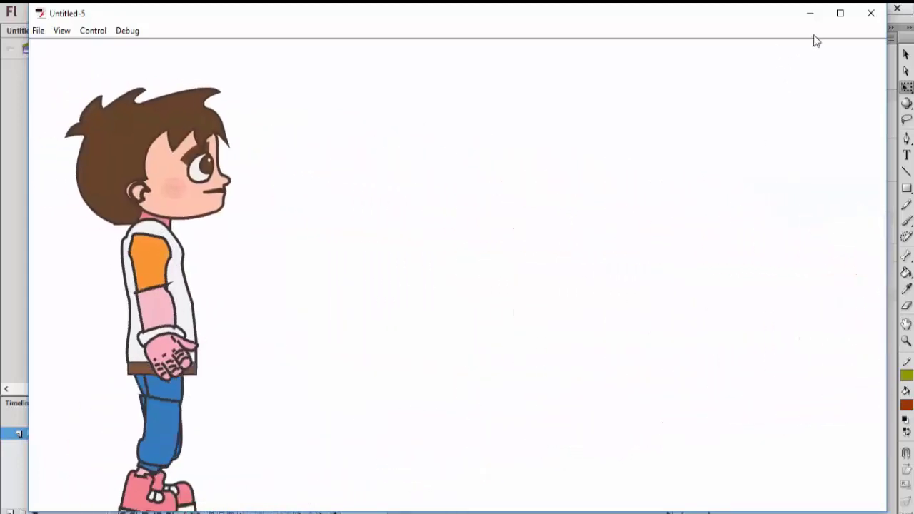
{"action": "left_click", "coordinate": [870, 13]}
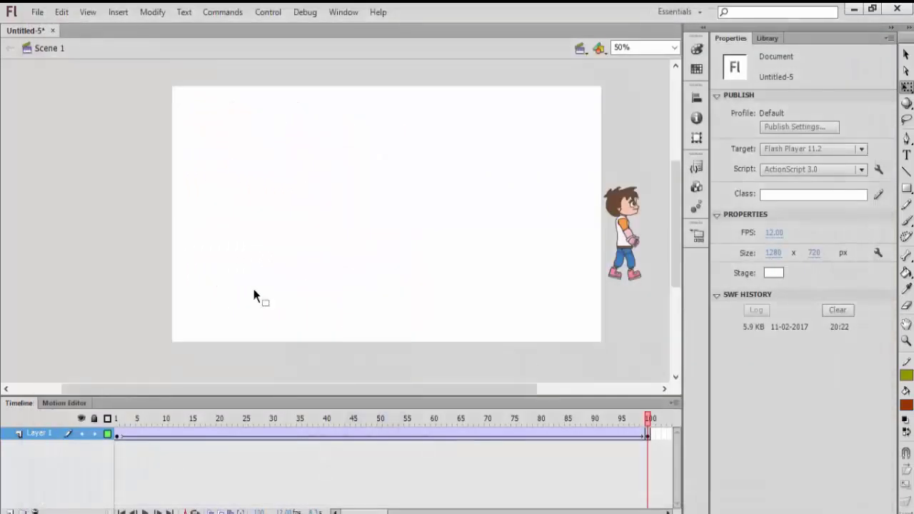